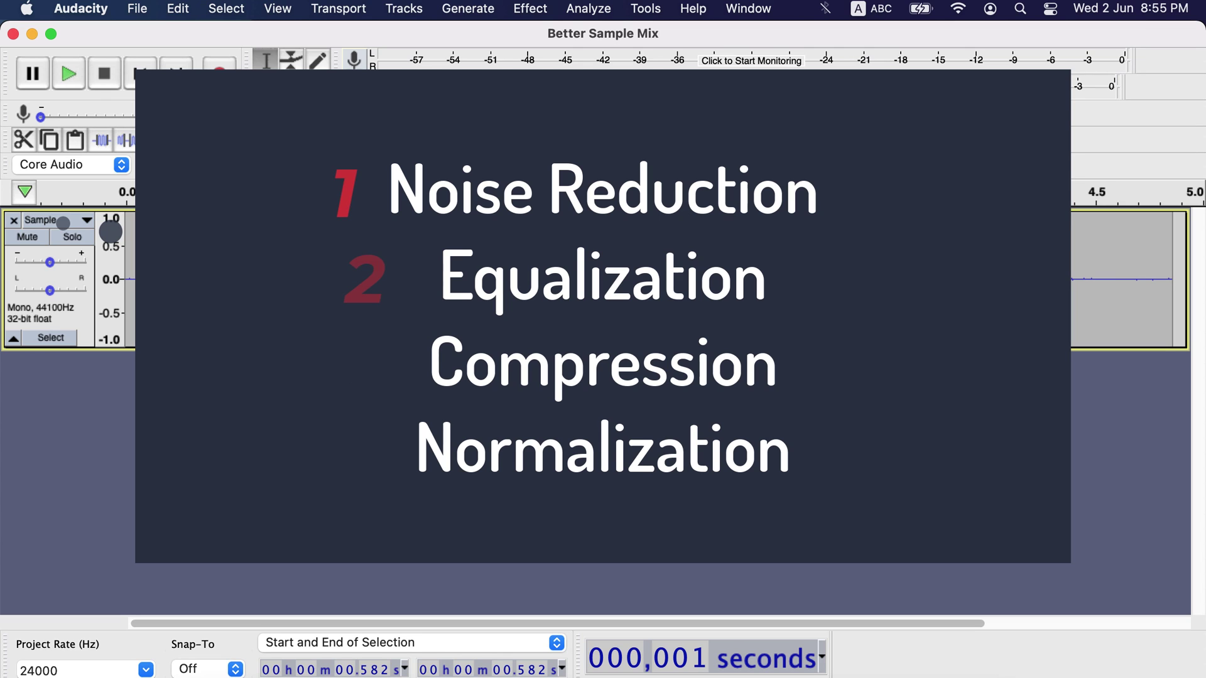
- Play the Sample clip from its start, then select and play the silent 0–0.67 s lead-in
{"action": "left_click", "coordinate": [130, 270]}
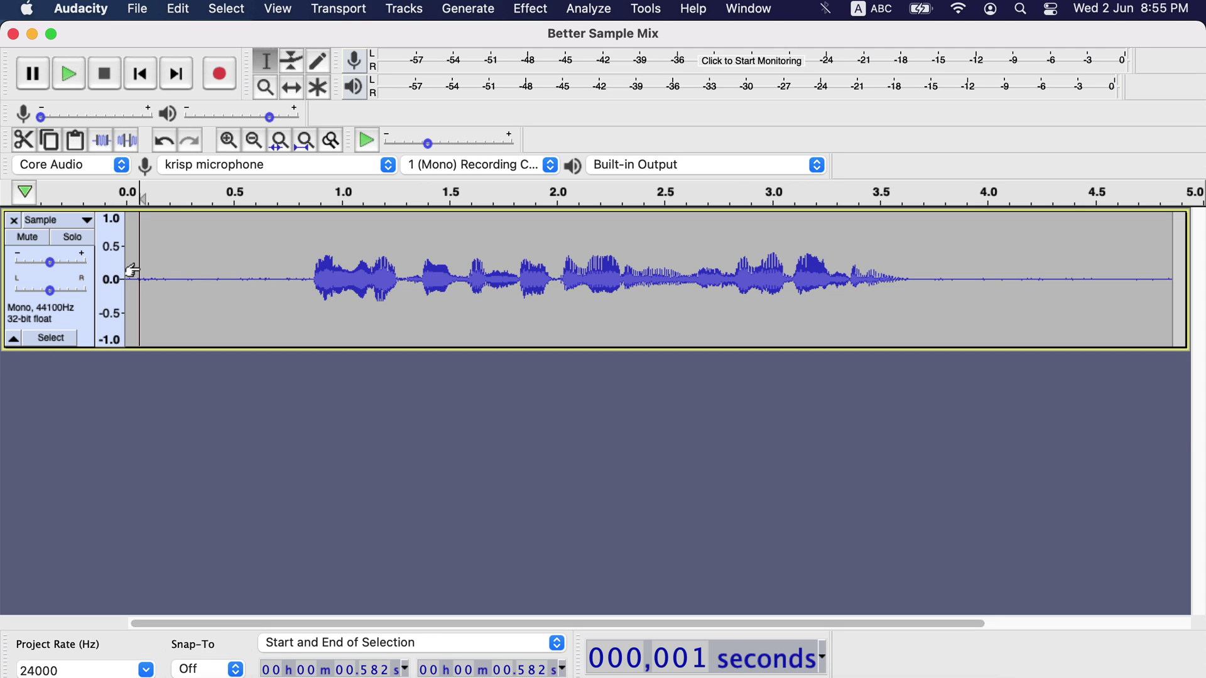
{"action": "left_click", "coordinate": [132, 272]}
{"action": "key", "text": "space"}
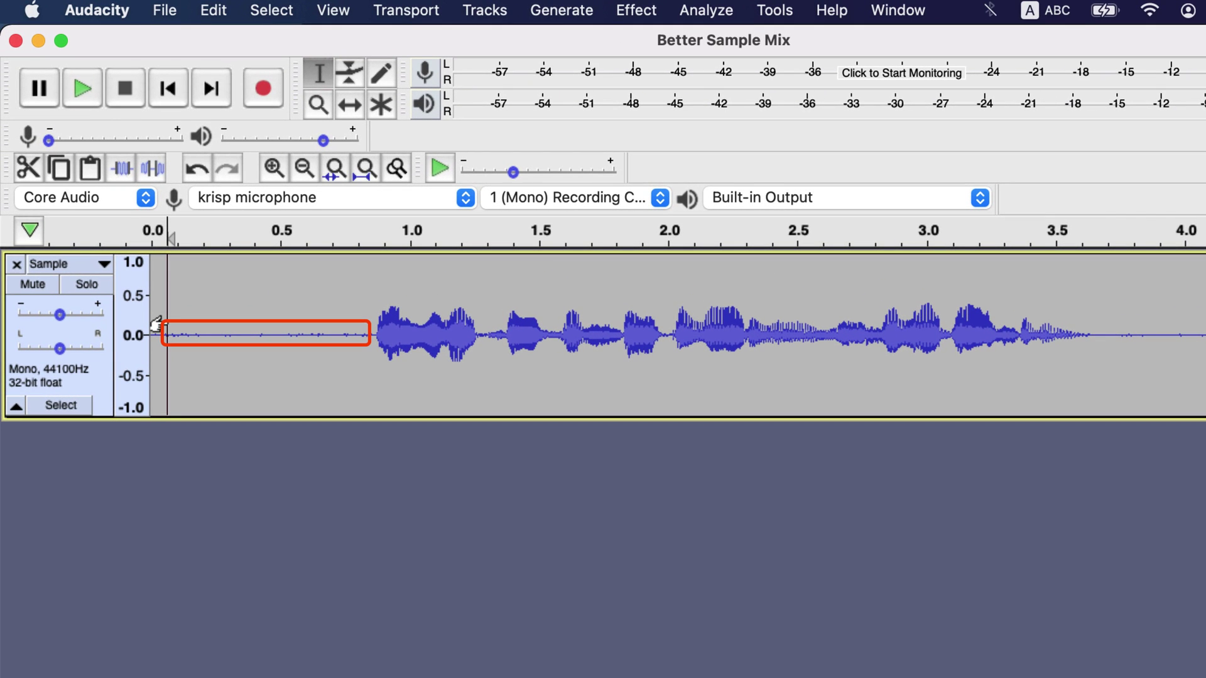
{"action": "left_click_drag", "start_coordinate": [328, 332], "coordinate": [154, 329]}
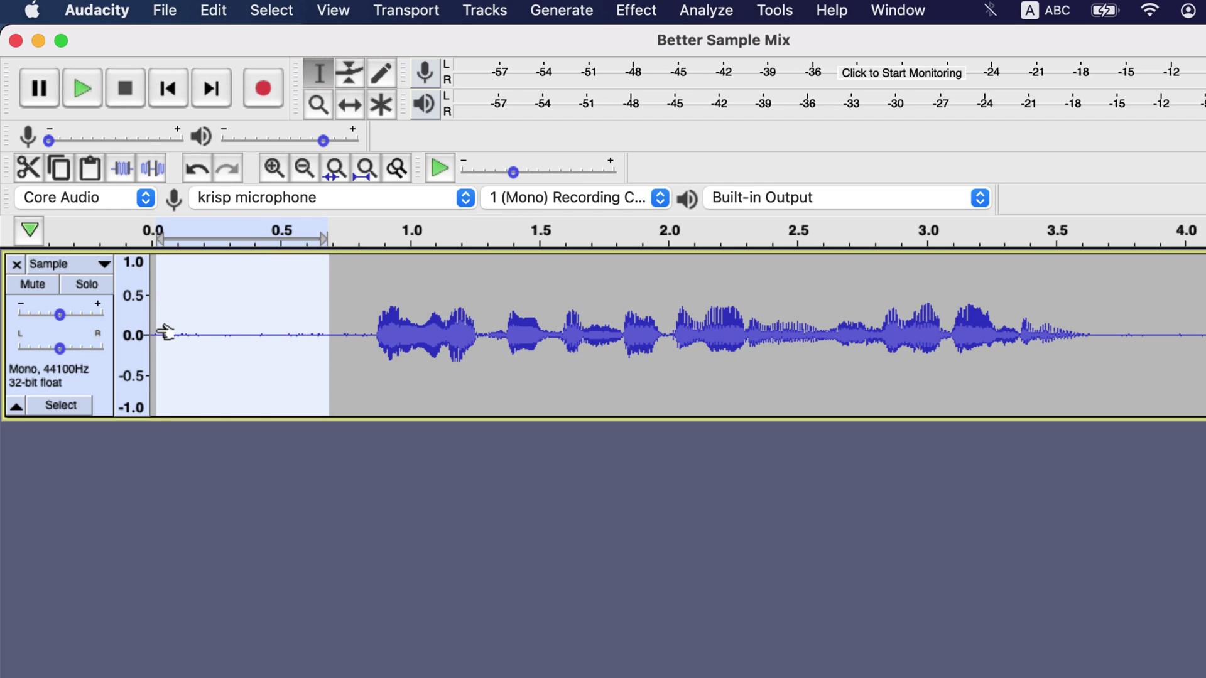
{"action": "key", "text": "space"}
- Duplicate the Sample track and rename the lower copy 'Original'
{"action": "double_click", "coordinate": [203, 324]}
{"action": "key", "text": "super+d"}
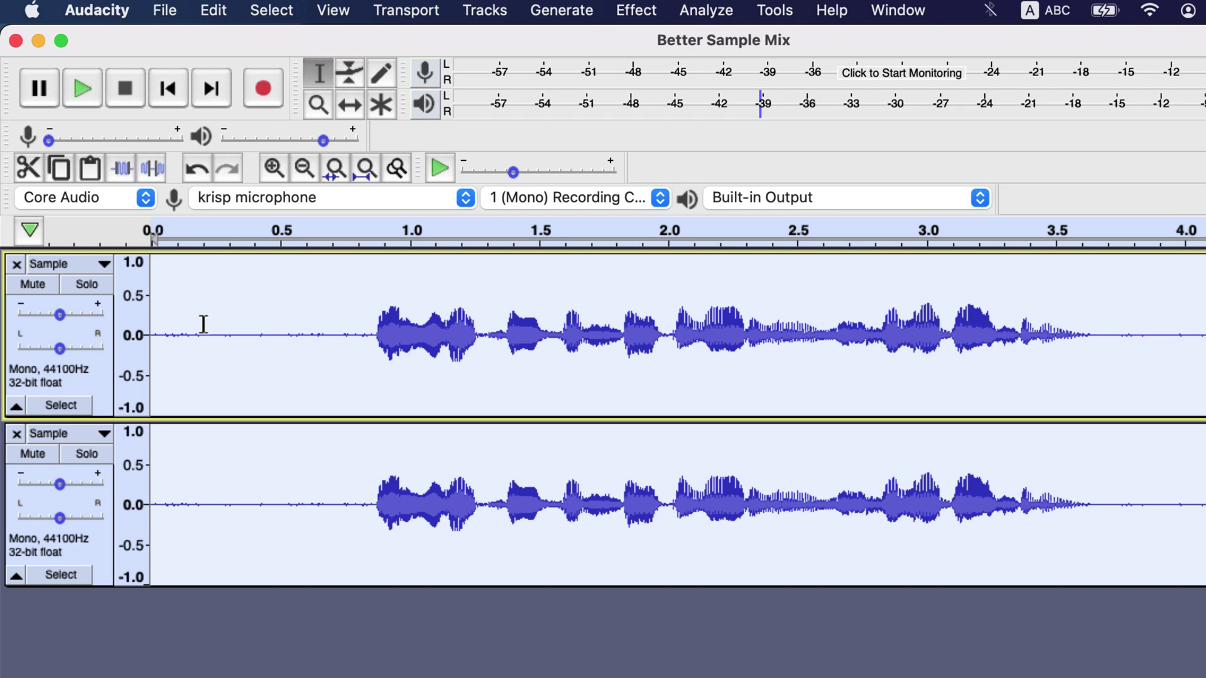
{"action": "left_click", "coordinate": [203, 437]}
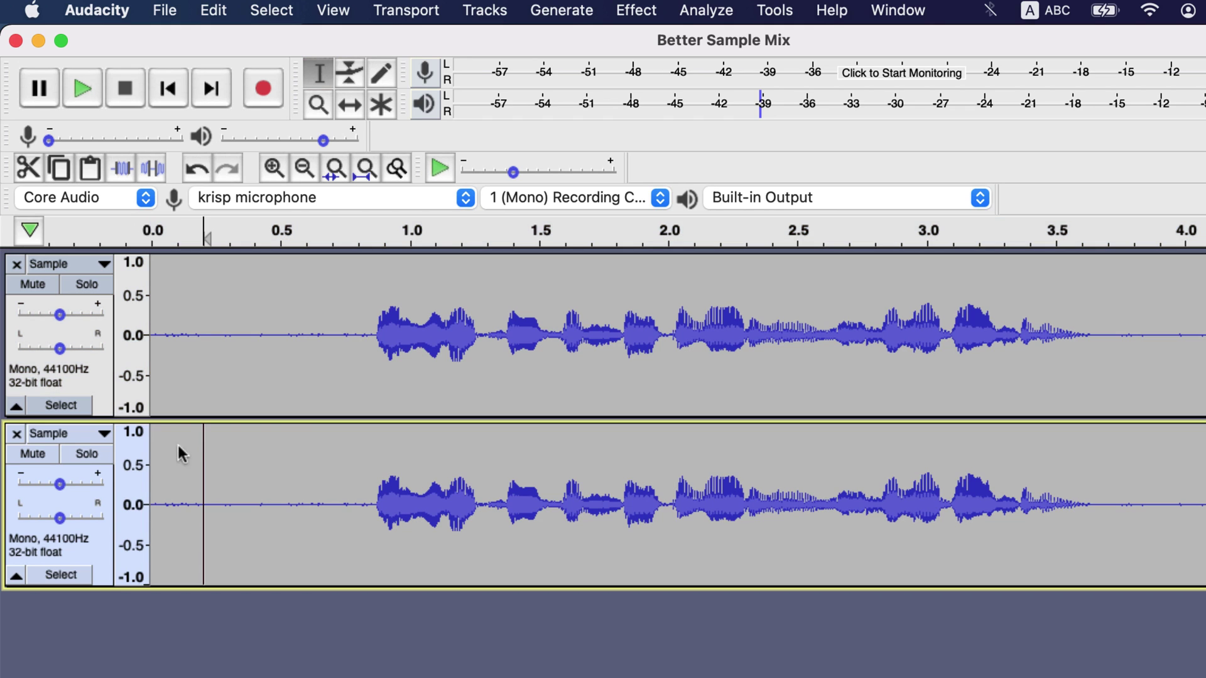
{"action": "left_click", "coordinate": [104, 434]}
{"action": "left_click", "coordinate": [103, 457]}
{"action": "type", "text": "O"}
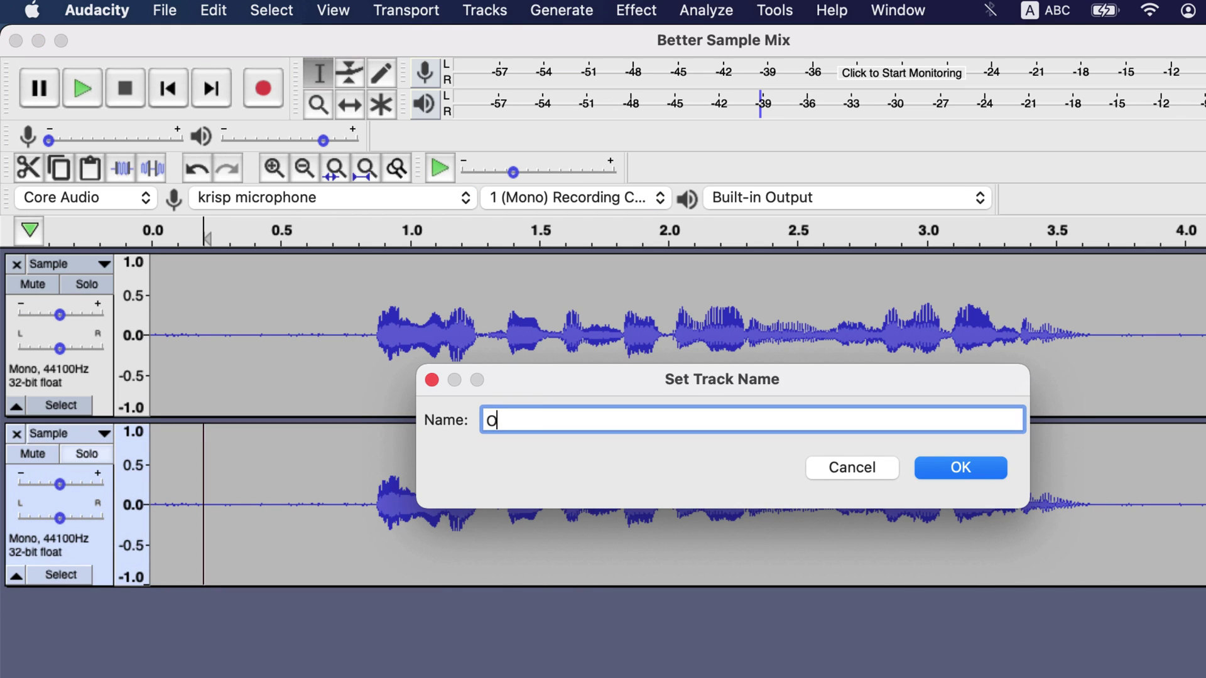
{"action": "type", "text": "riginal"}
{"action": "key", "text": "Return"}
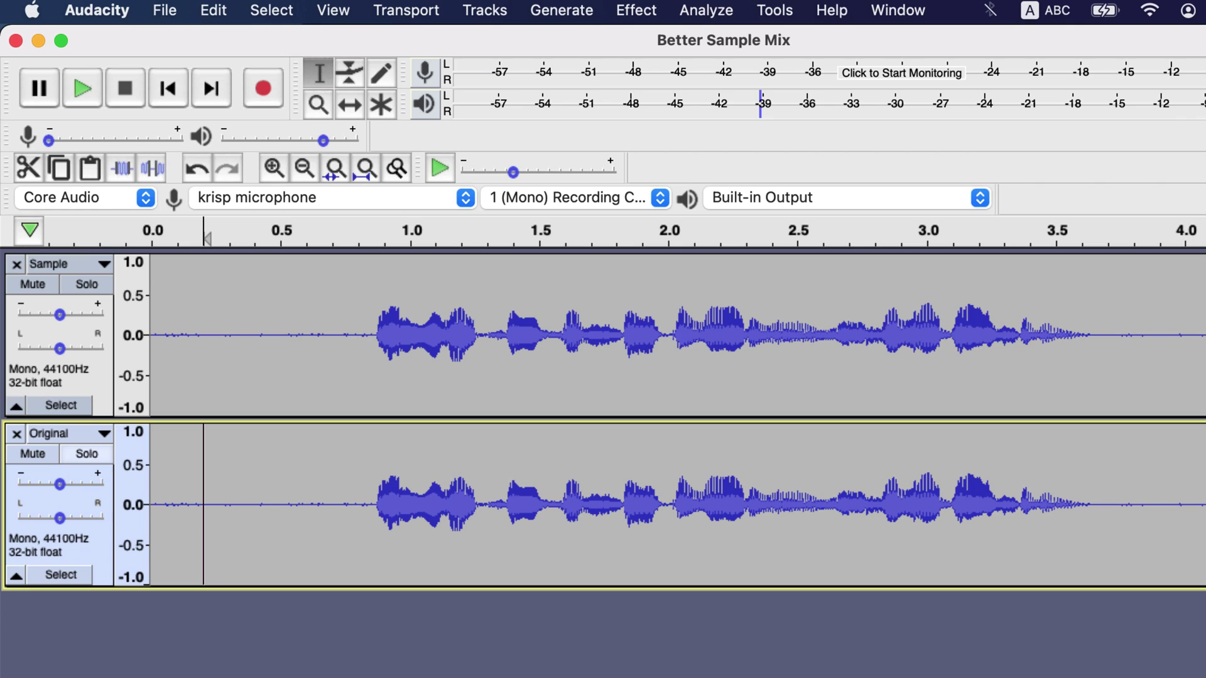
- Select the silent lead-in from 0.0 to 0.7 s on the Sample track
{"action": "left_click", "coordinate": [213, 349]}
{"action": "double_click", "coordinate": [213, 349]}
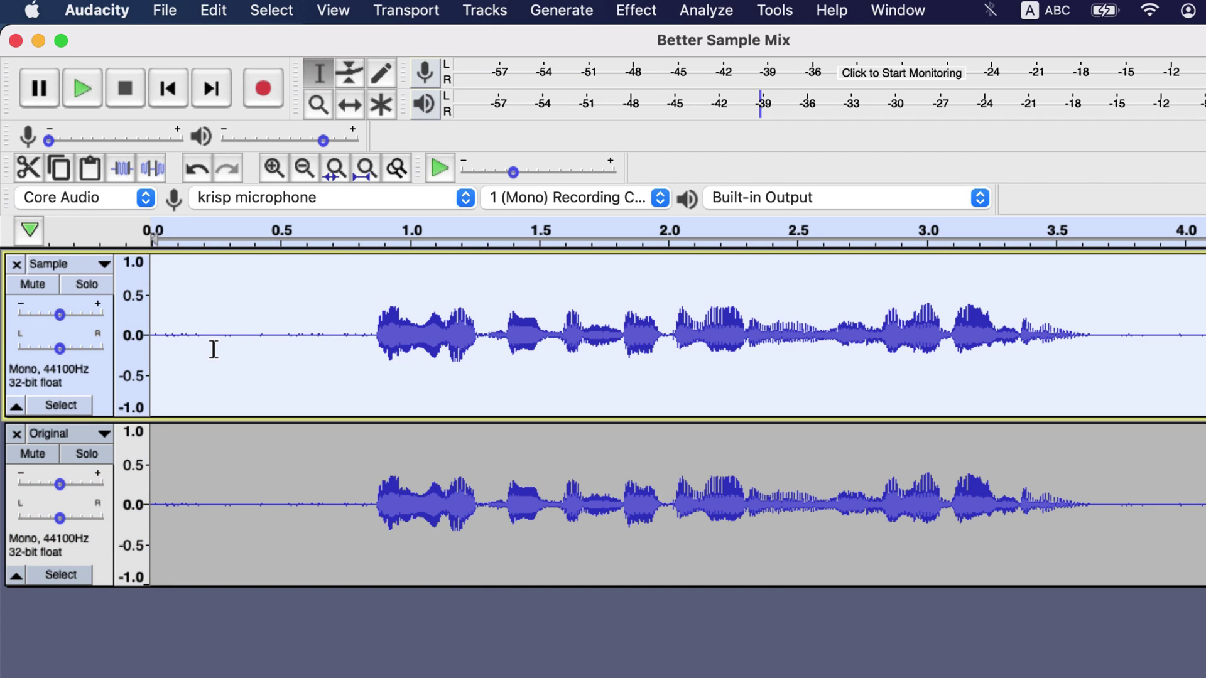
{"action": "left_click", "coordinate": [265, 343]}
{"action": "left_click_drag", "start_coordinate": [333, 338], "coordinate": [142, 323]}
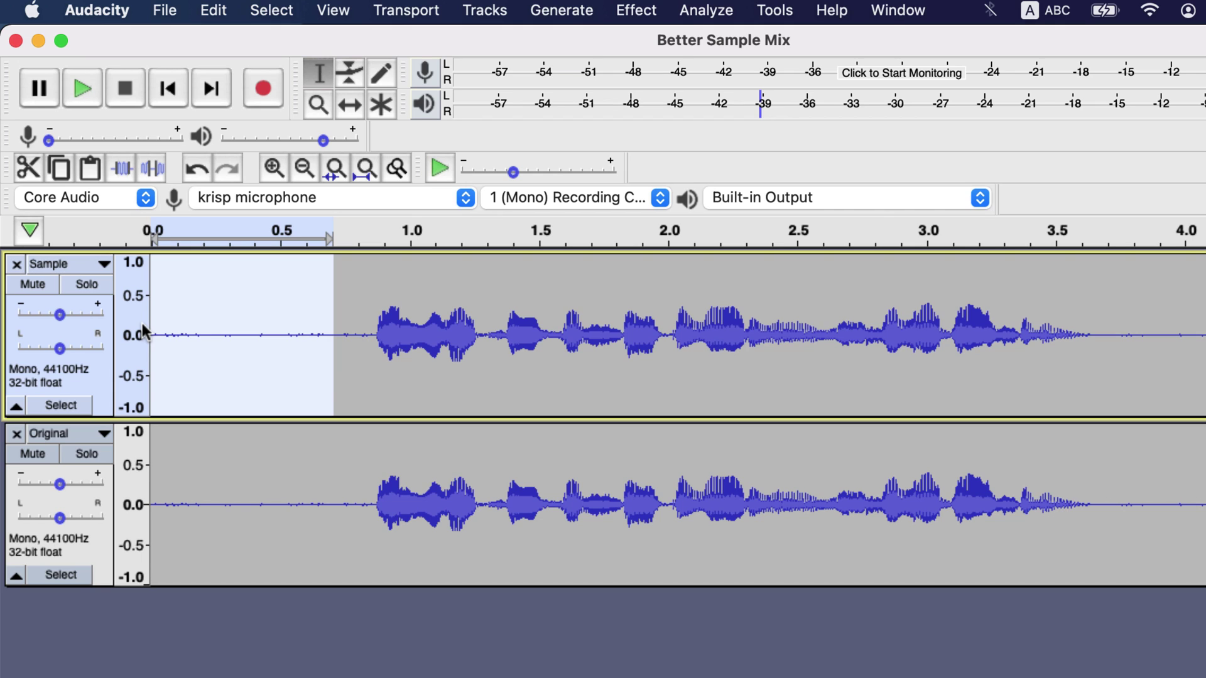
- Capture a noise profile in Noise Reduction, then select the whole Sample clip
{"action": "left_click", "coordinate": [635, 12]}
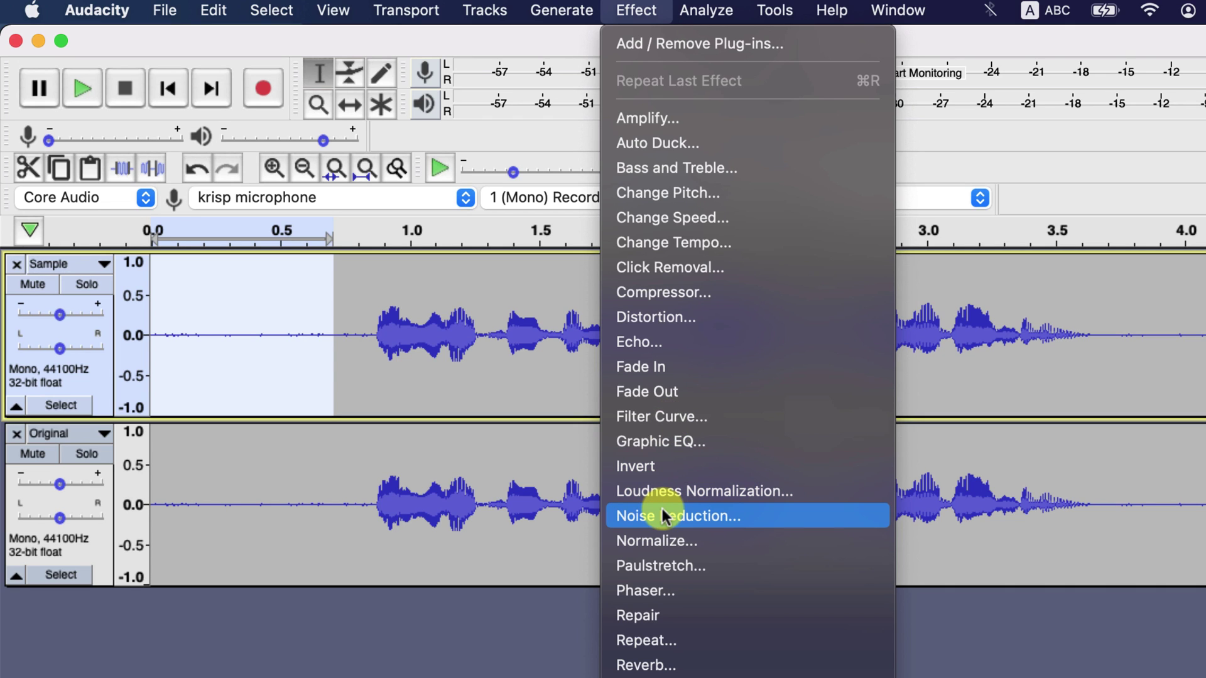
{"action": "left_click", "coordinate": [692, 514]}
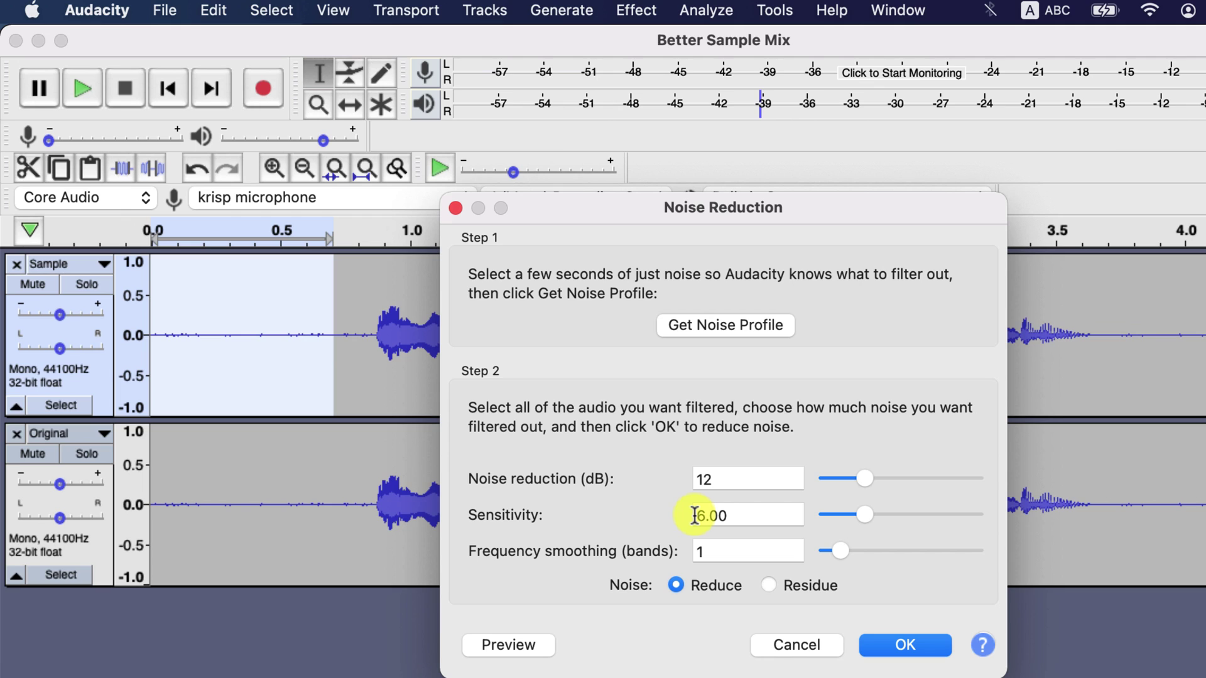
{"action": "left_click", "coordinate": [745, 324]}
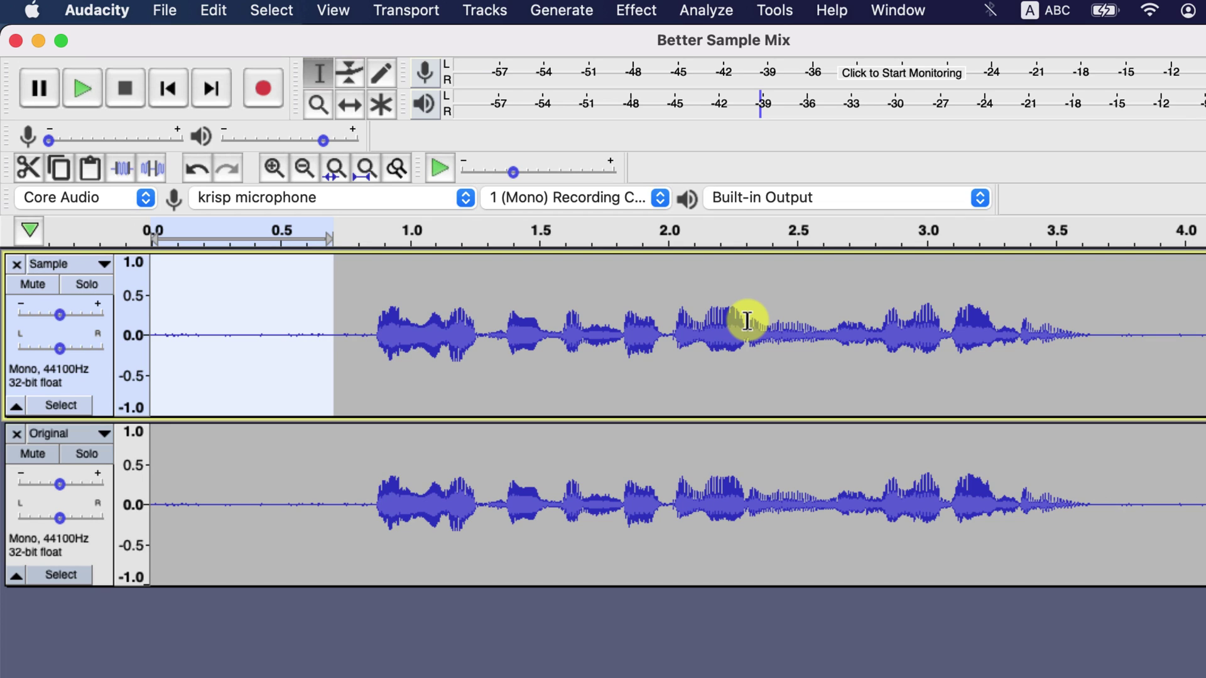
{"action": "double_click", "coordinate": [746, 322]}
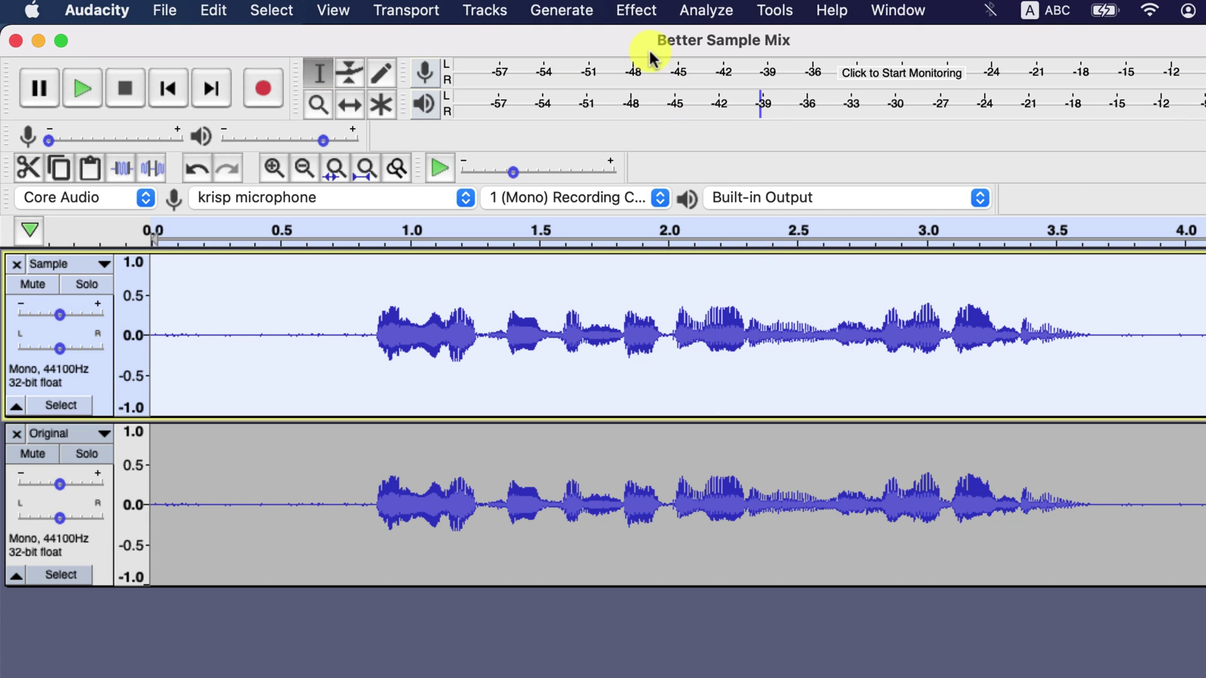
- Apply Noise Reduction to the Sample track with 12 dB, sensitivity 6.00 and frequency smoothing 2
{"action": "left_click", "coordinate": [634, 10]}
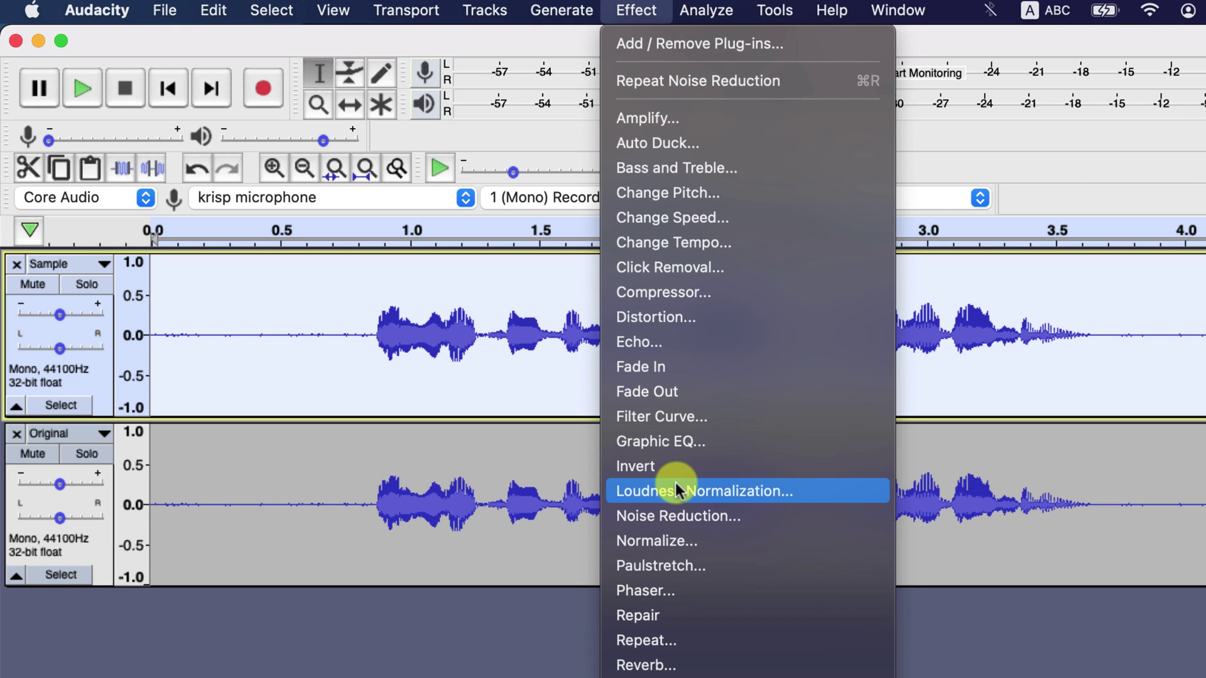
{"action": "left_click", "coordinate": [678, 516]}
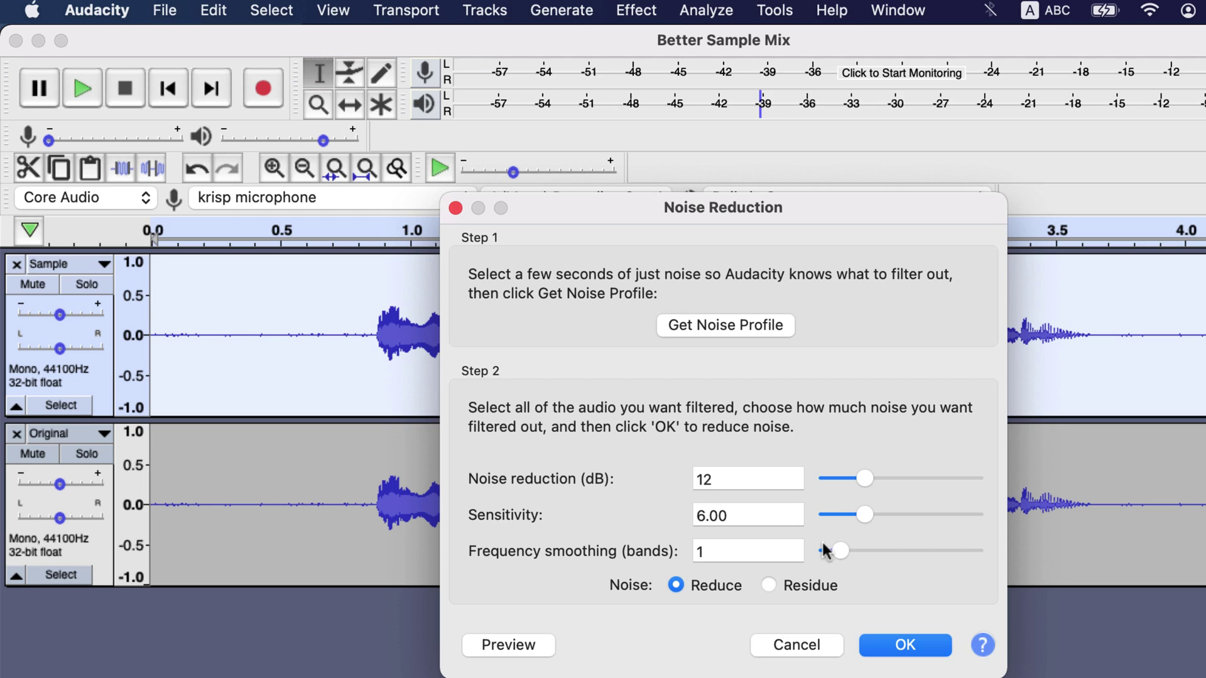
{"action": "mouse_move", "coordinate": [849, 550]}
{"action": "left_mouse_down"}
{"action": "mouse_move", "coordinate": [866, 557]}
{"action": "mouse_move", "coordinate": [801, 552]}
{"action": "mouse_move", "coordinate": [842, 555]}
{"action": "left_mouse_up"}
{"action": "left_click", "coordinate": [905, 645]}
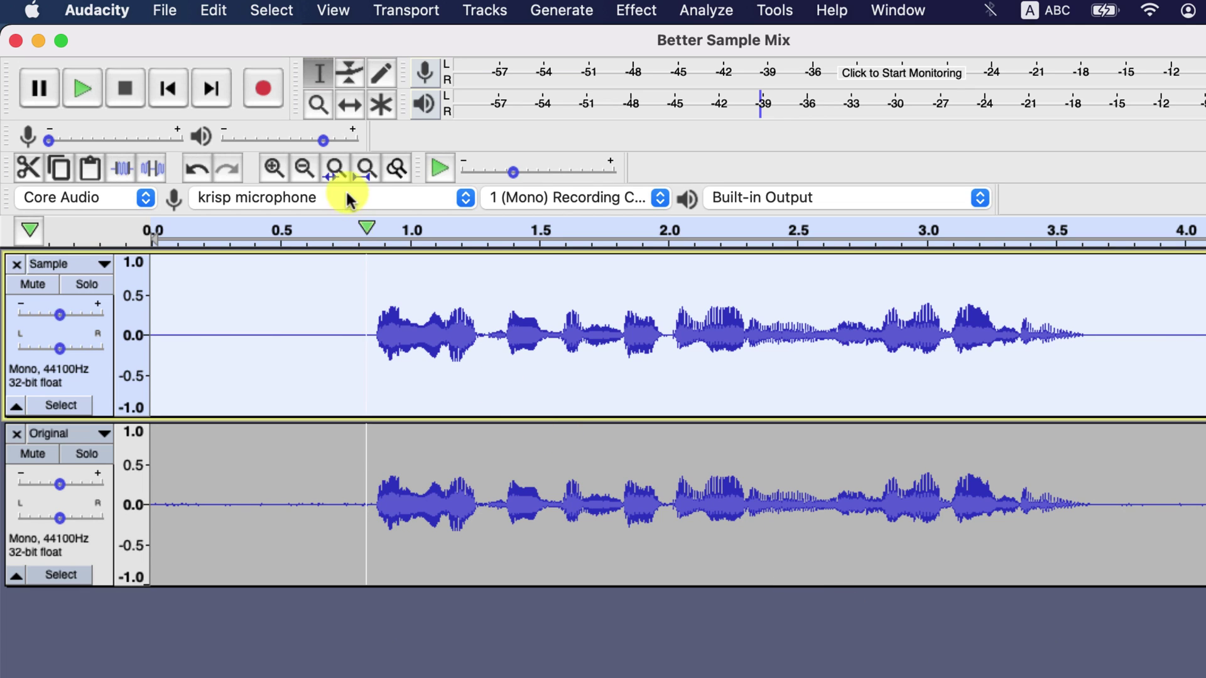
- Fit the Sample and Original tracks to the window height
{"action": "left_click", "coordinate": [336, 11]}
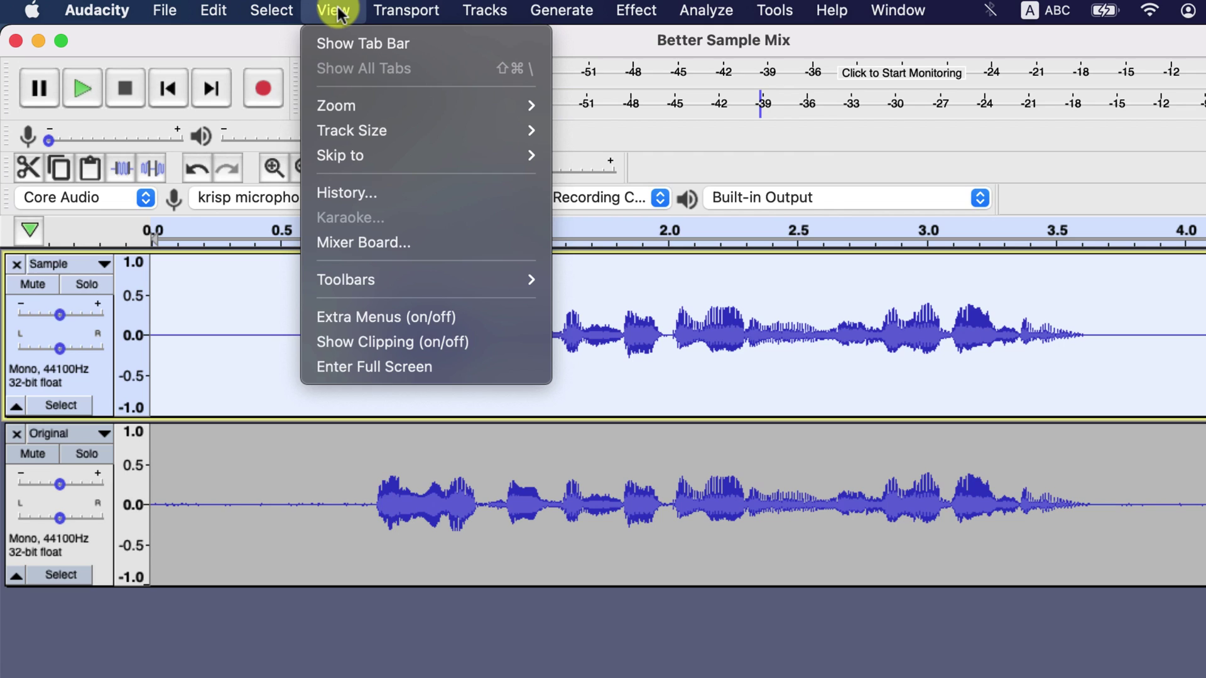
{"action": "mouse_move", "coordinate": [388, 126]}
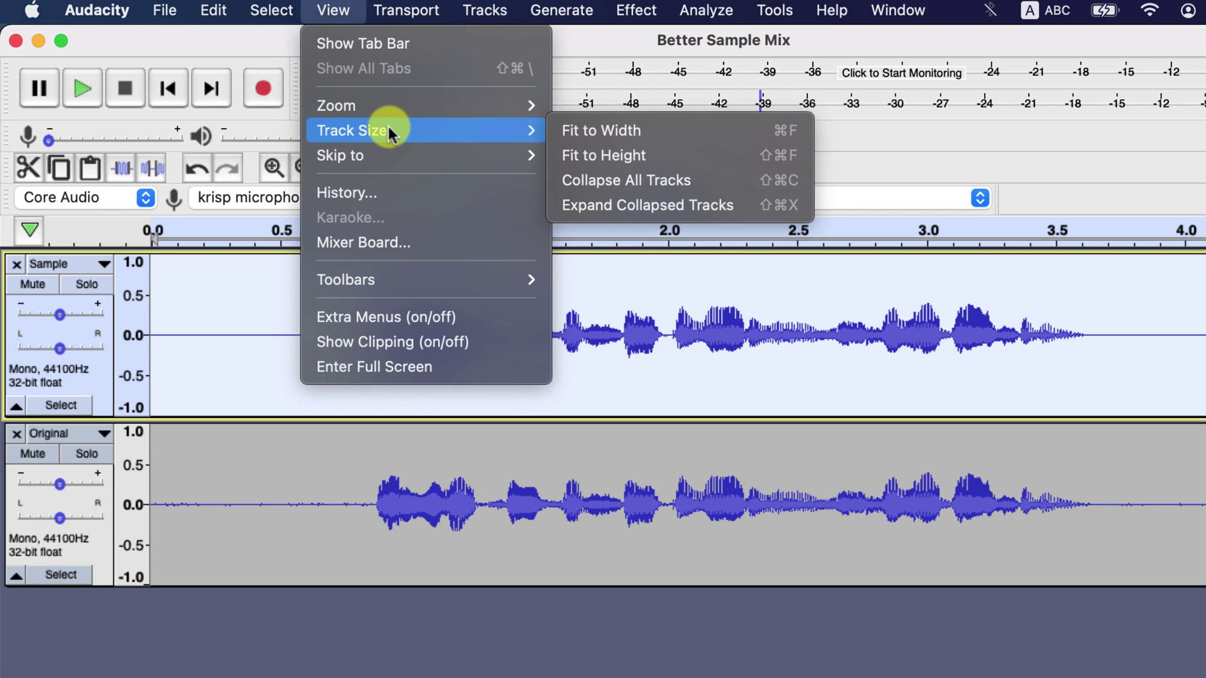
{"action": "left_click", "coordinate": [582, 157]}
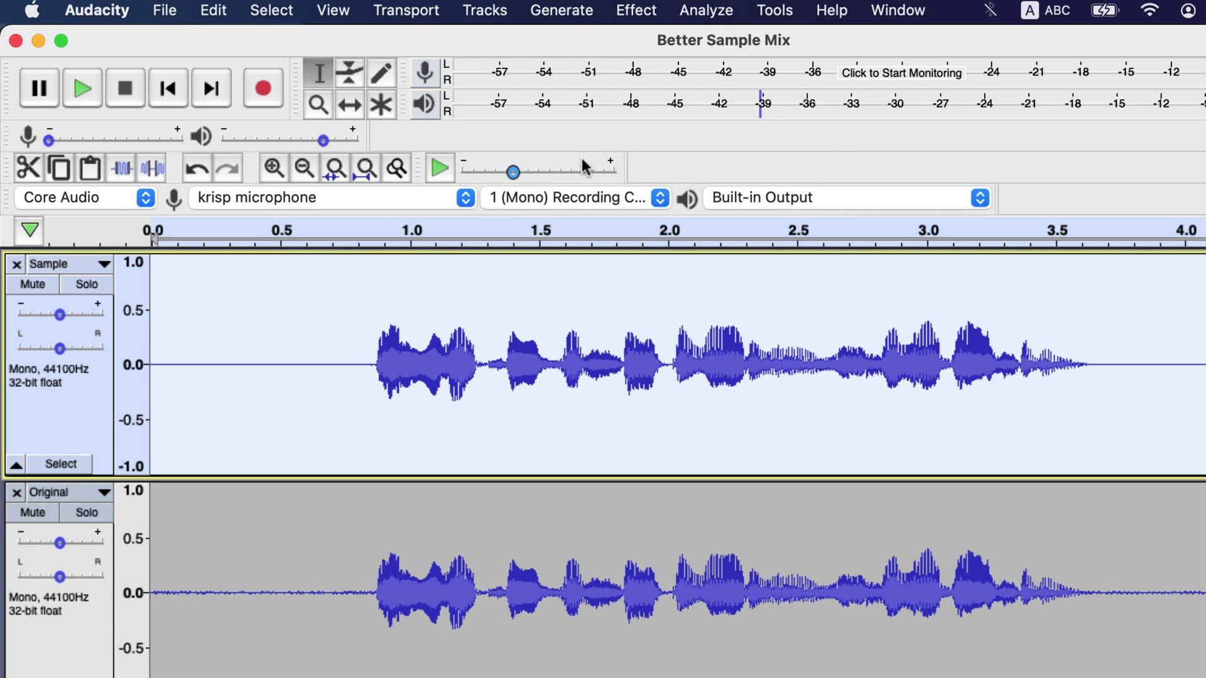
{"action": "mouse_move", "coordinate": [582, 155]}
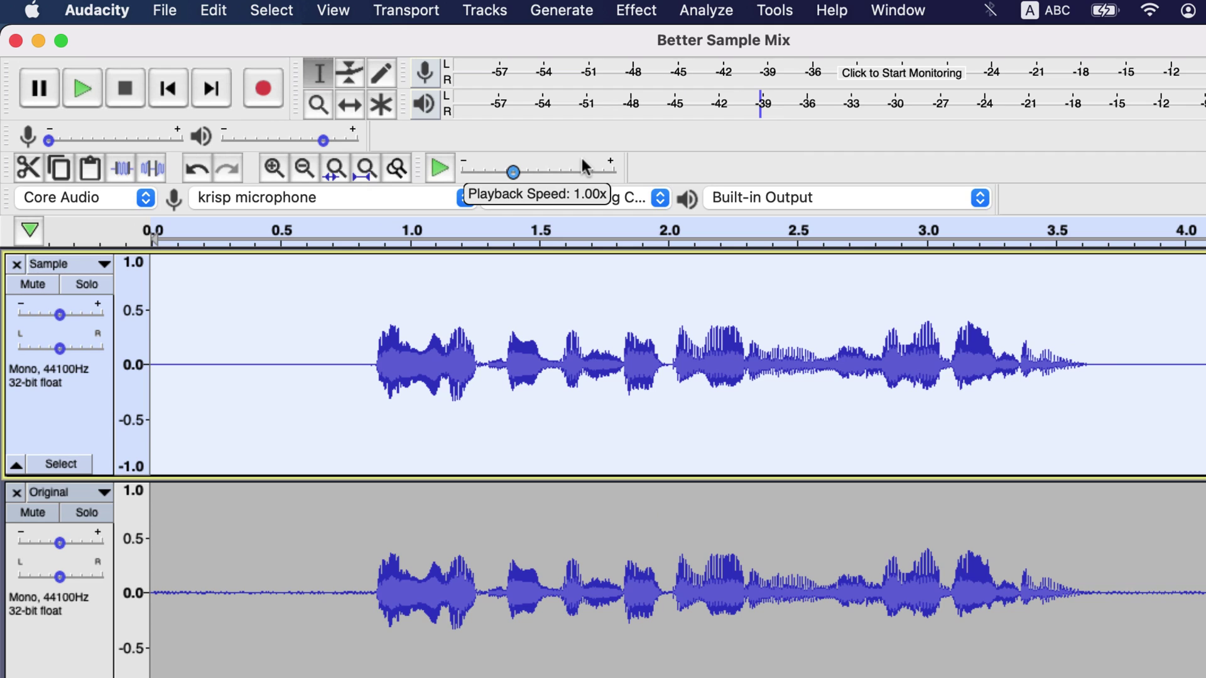
- Select the whole Sample track and open the Effect menu
{"action": "left_click", "coordinate": [491, 284]}
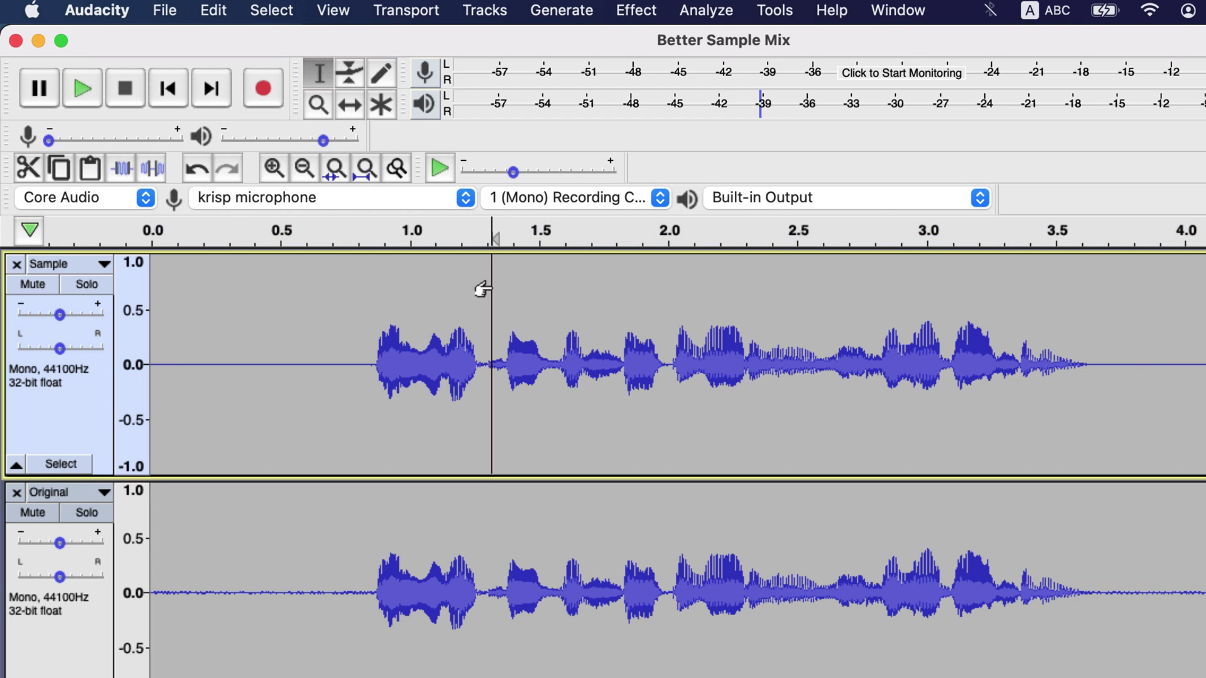
{"action": "double_click", "coordinate": [491, 288]}
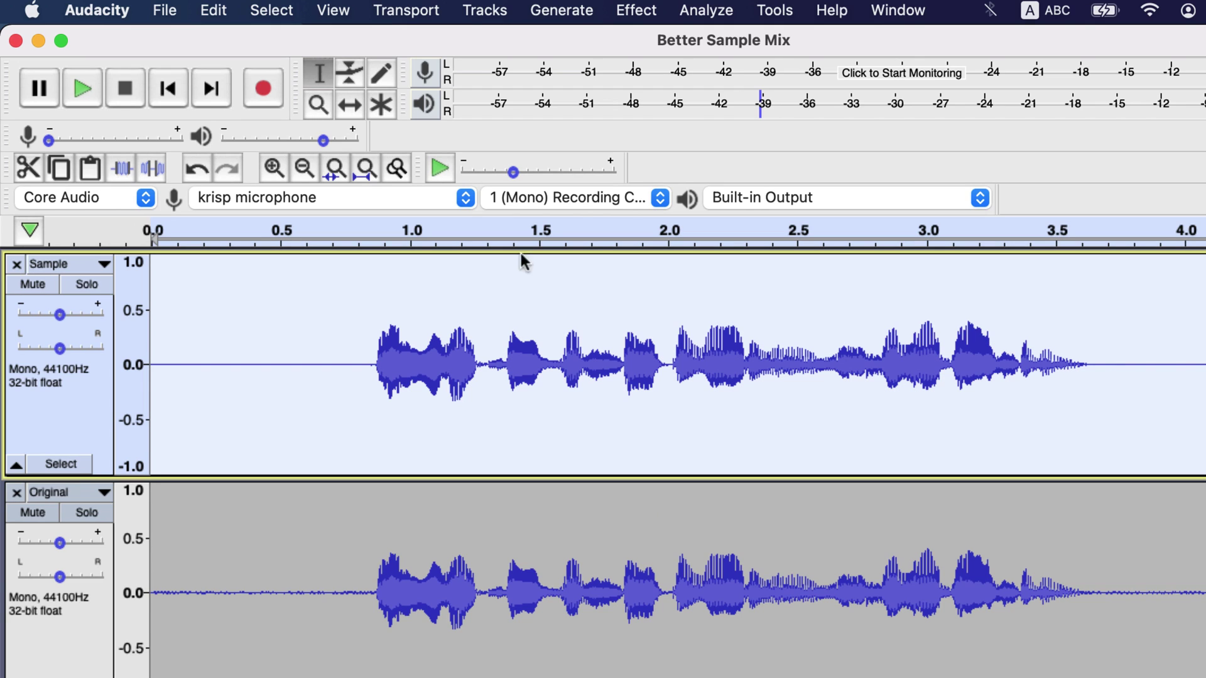
{"action": "left_click", "coordinate": [660, 22]}
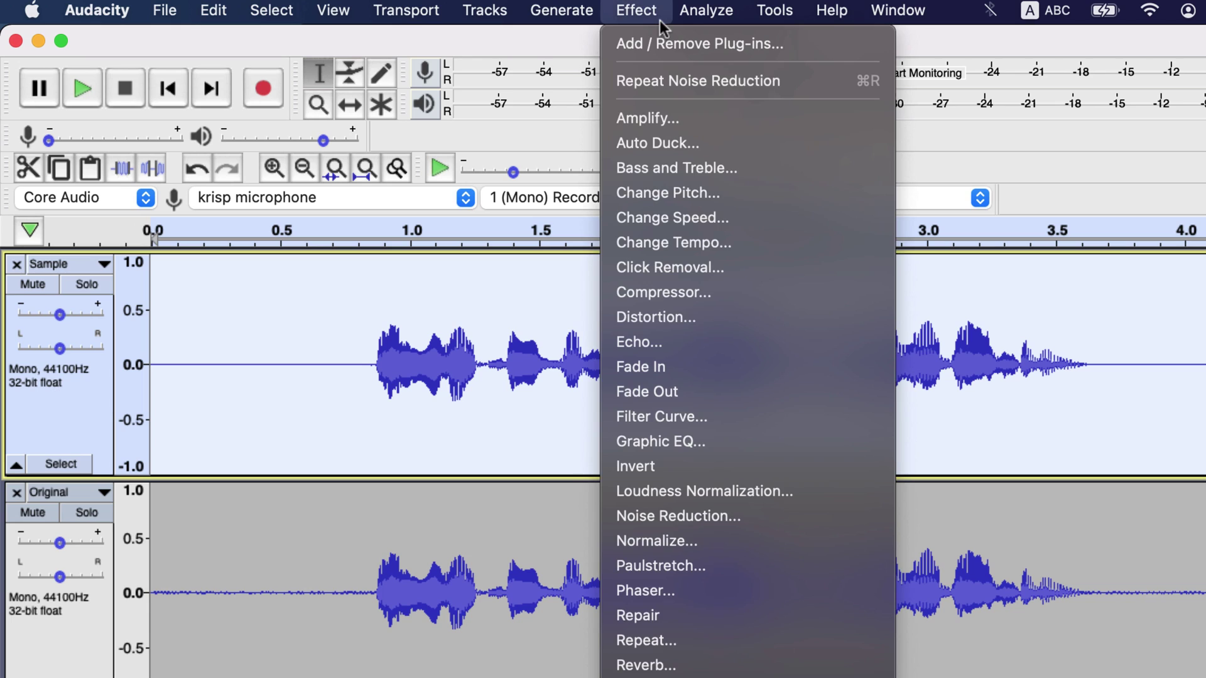
- Open the Filter Curve EQ on the selected Sample track
{"action": "left_click", "coordinate": [686, 417]}
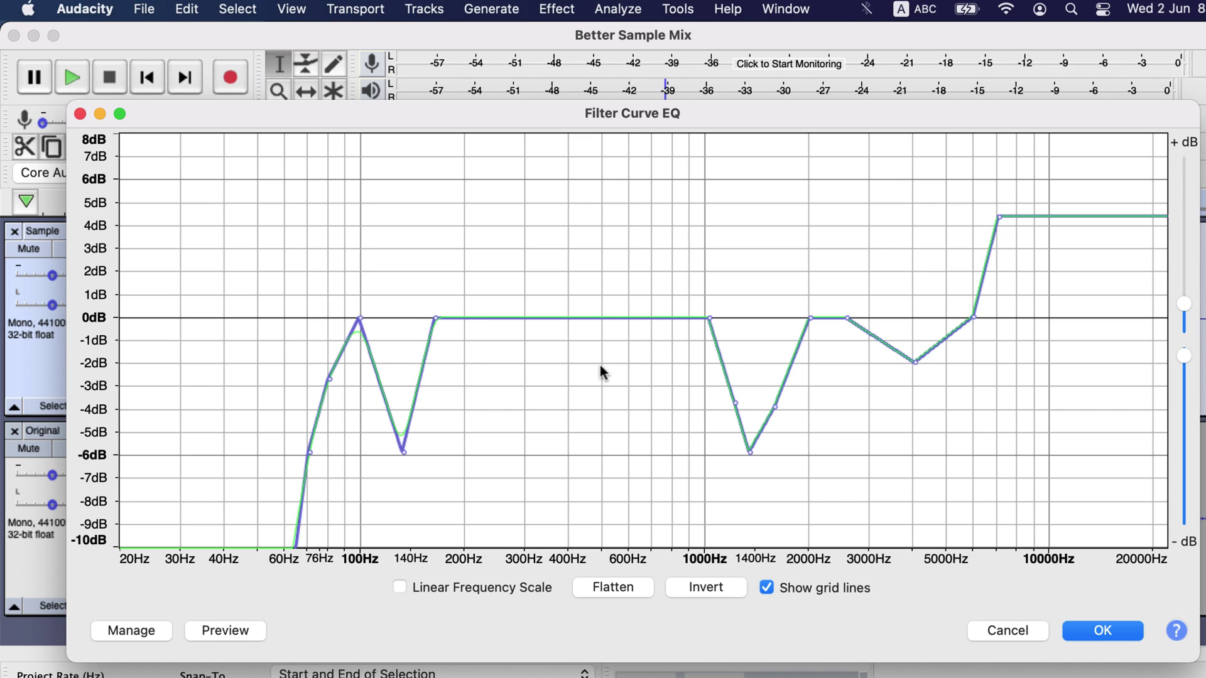
- Load the Bass Boost factory preset and extend the graph's dB range to 12 dB
{"action": "left_click", "coordinate": [130, 630]}
{"action": "mouse_move", "coordinate": [157, 606]}
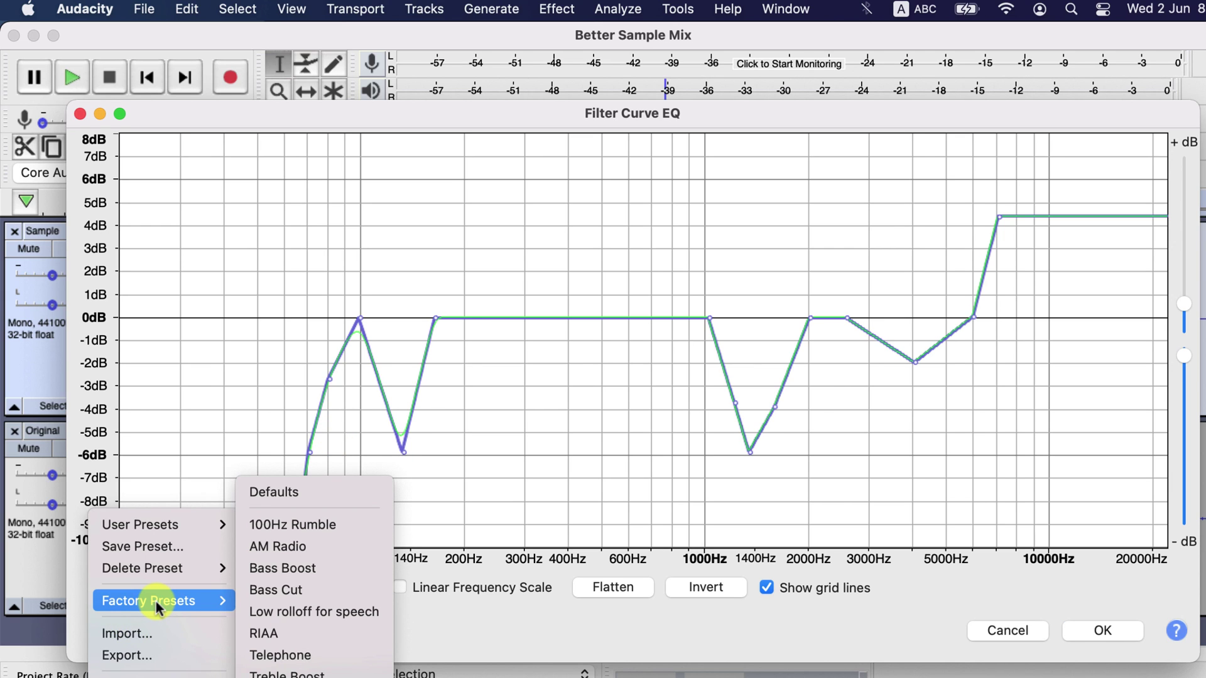
{"action": "left_click", "coordinate": [258, 573]}
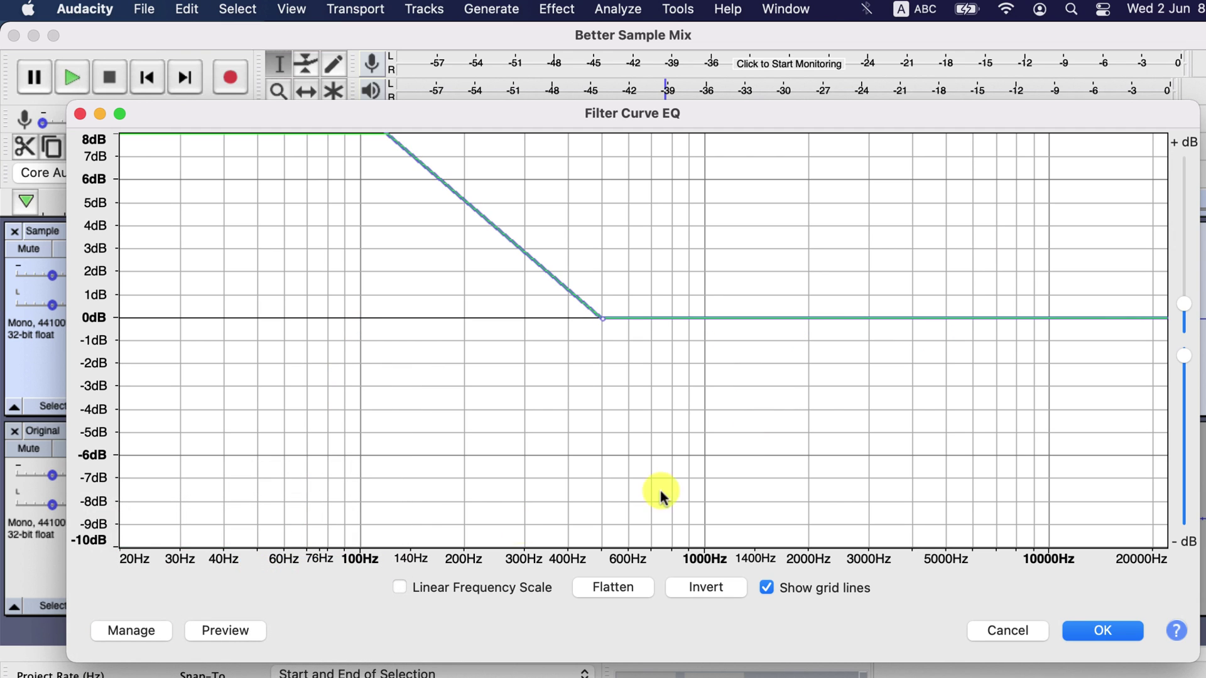
{"action": "left_click_drag", "start_coordinate": [1176, 311], "coordinate": [1182, 295]}
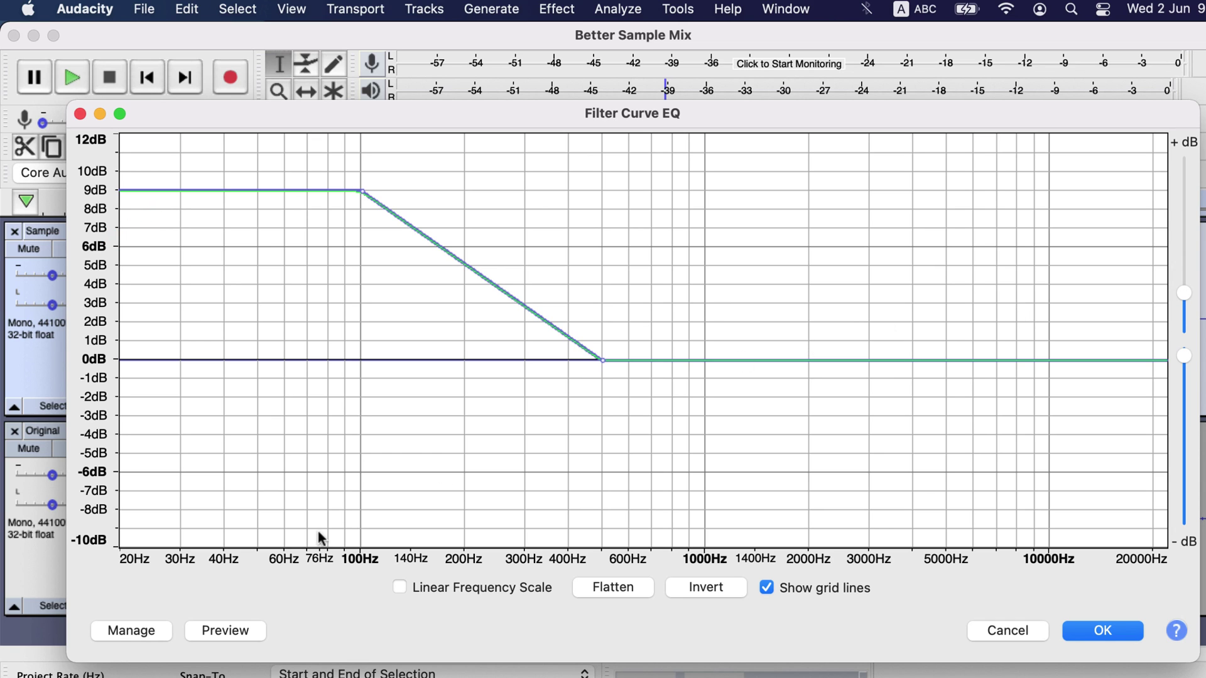
- Load the Low rolloff for speech preset and pull a 200 Hz point just below 0 dB
{"action": "left_click", "coordinate": [139, 633]}
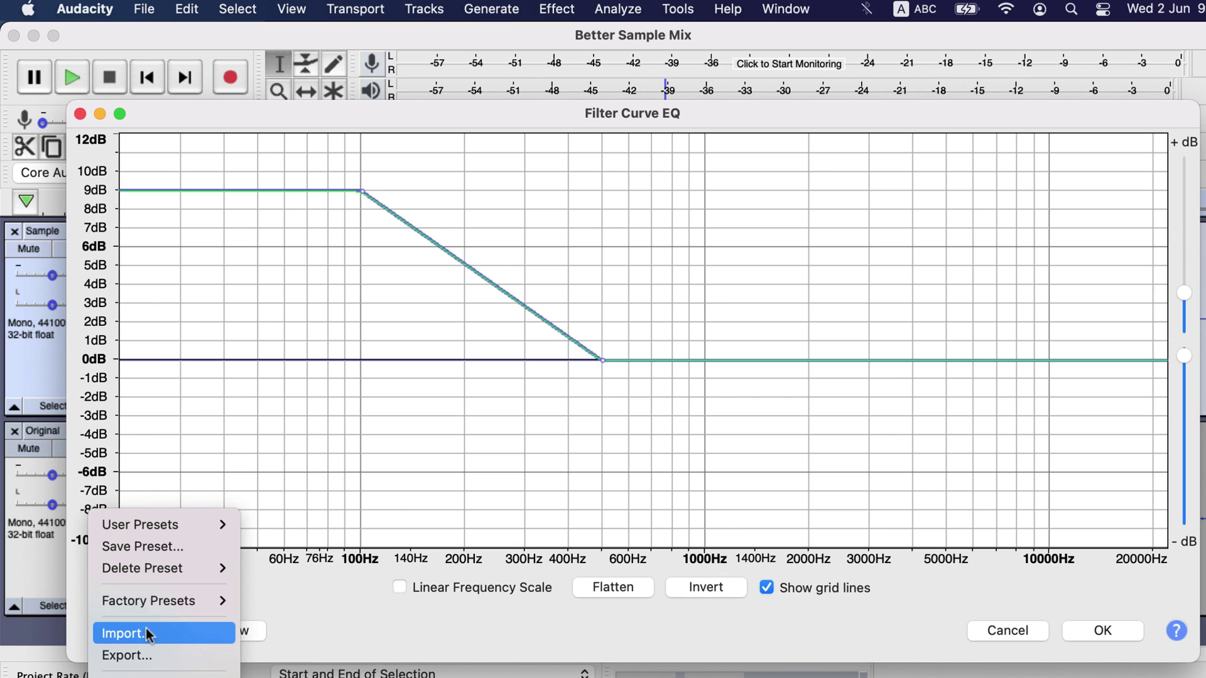
{"action": "mouse_move", "coordinate": [199, 593]}
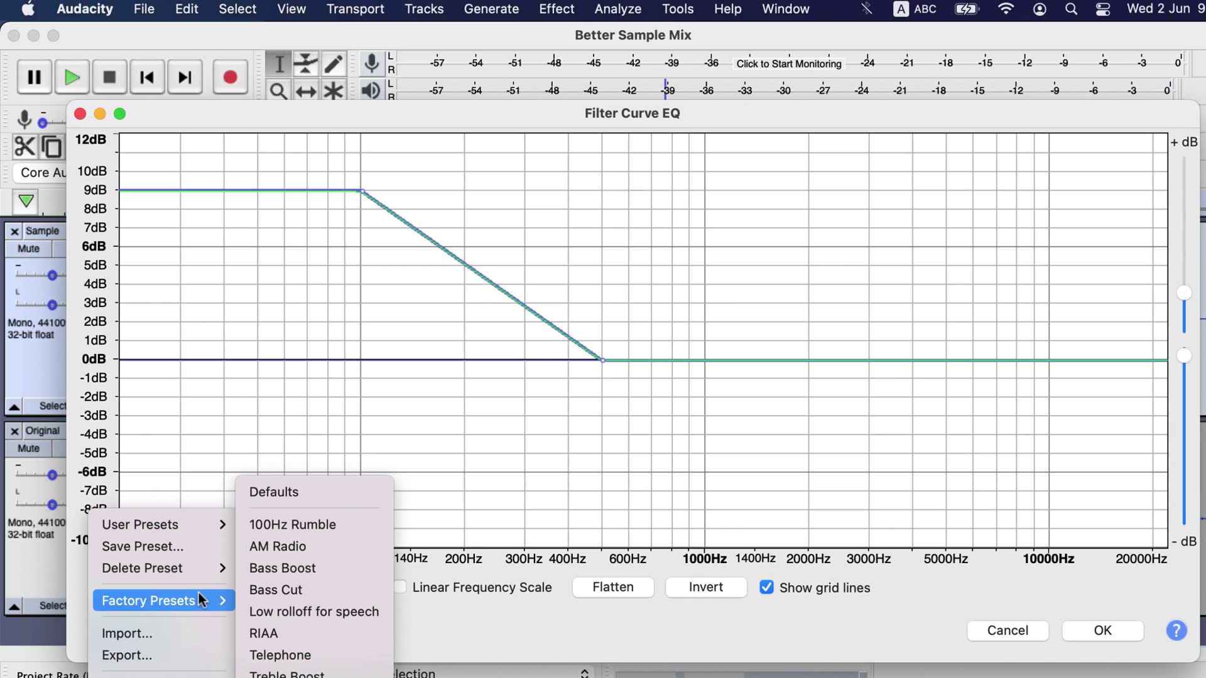
{"action": "left_click", "coordinate": [270, 609]}
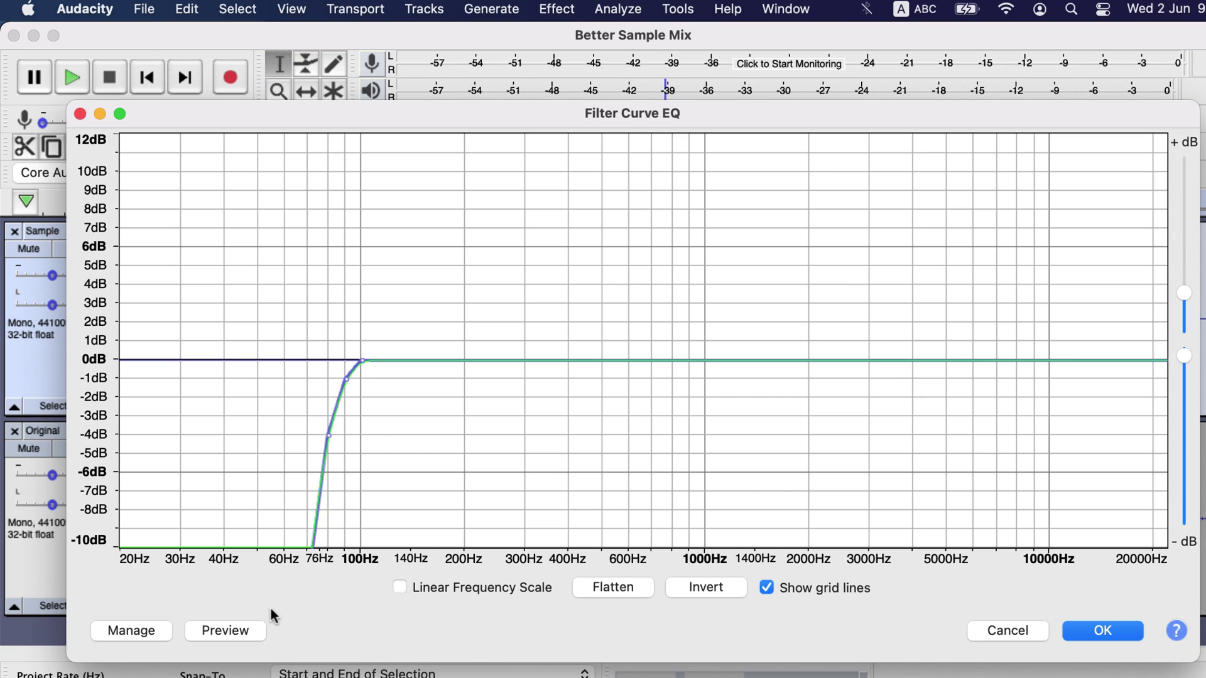
{"action": "left_click", "coordinate": [464, 358]}
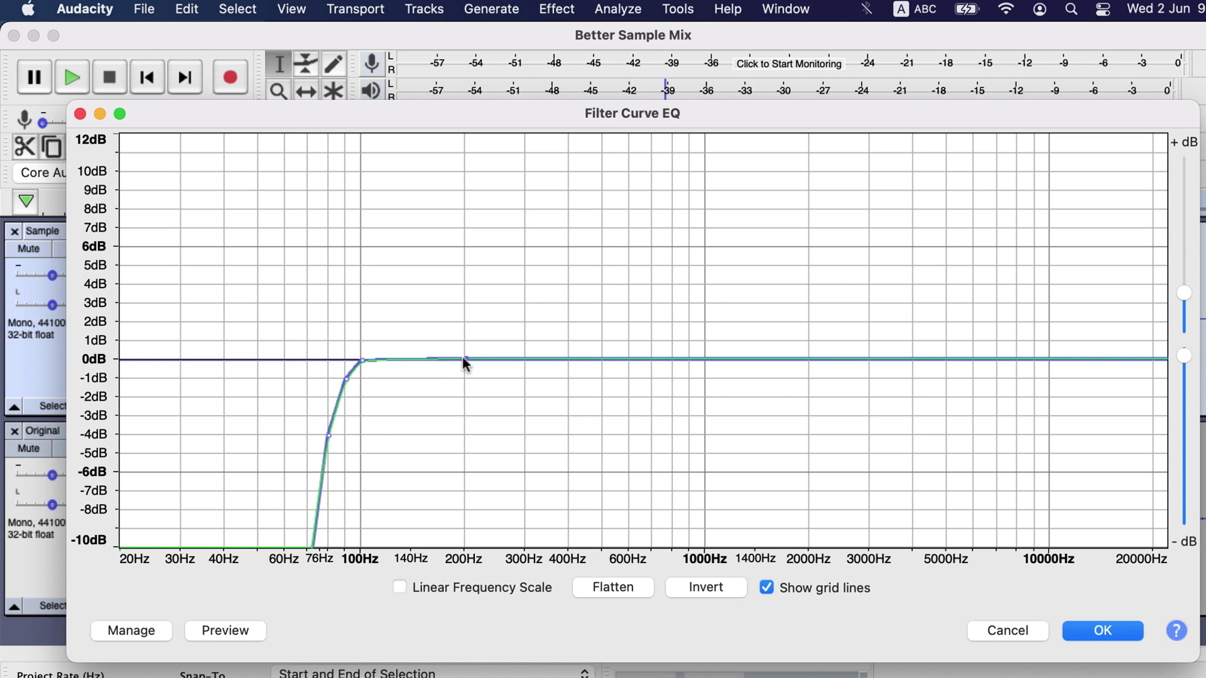
{"action": "left_click_drag", "start_coordinate": [463, 359], "coordinate": [385, 311]}
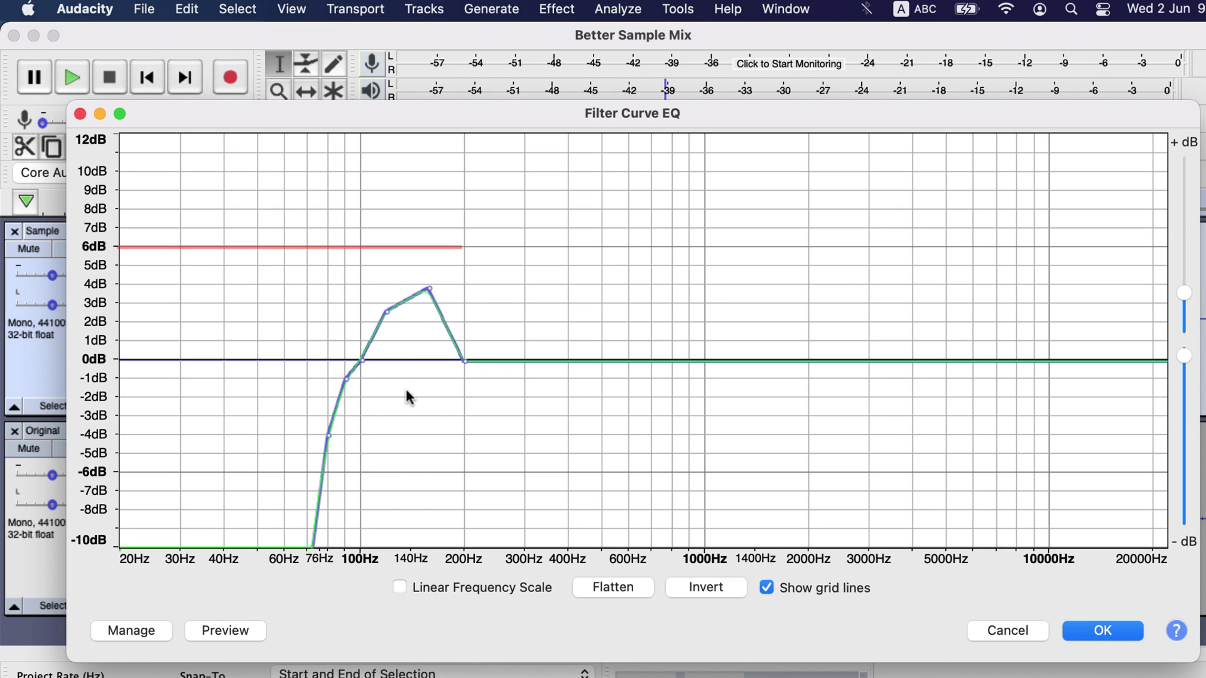
- Reload the unmodified Low rolloff for speech preset and apply it to the Sample track
{"action": "left_click", "coordinate": [138, 630]}
{"action": "mouse_move", "coordinate": [172, 604]}
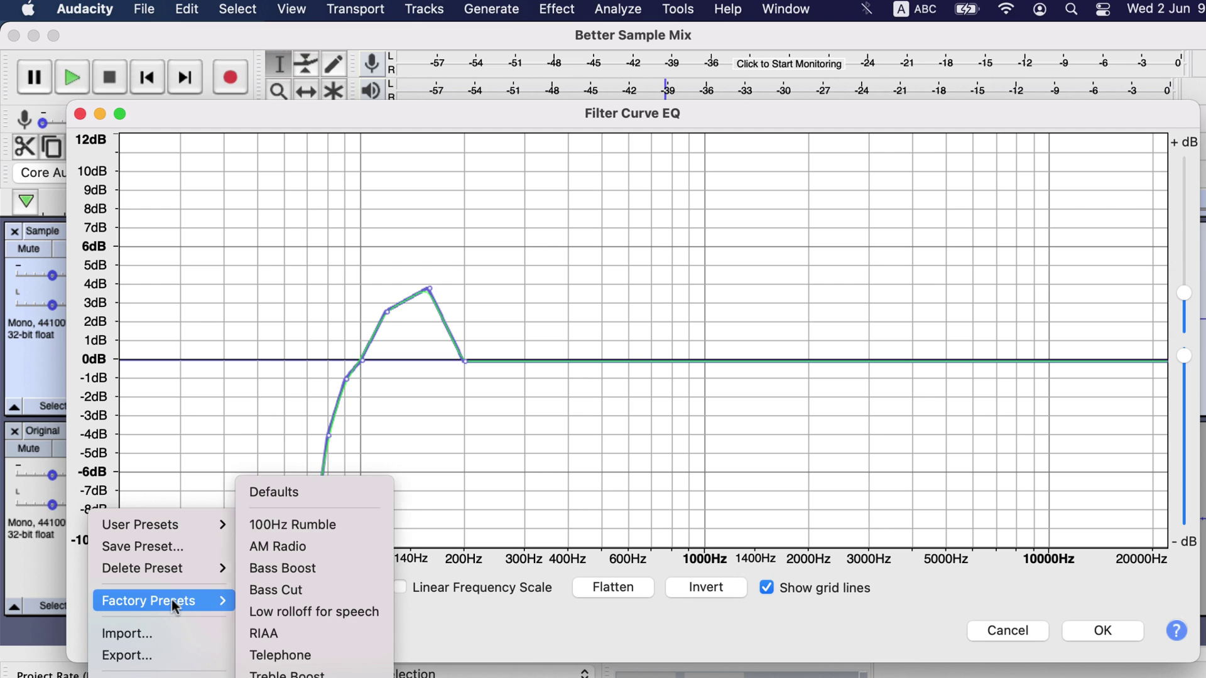
{"action": "left_click", "coordinate": [278, 610]}
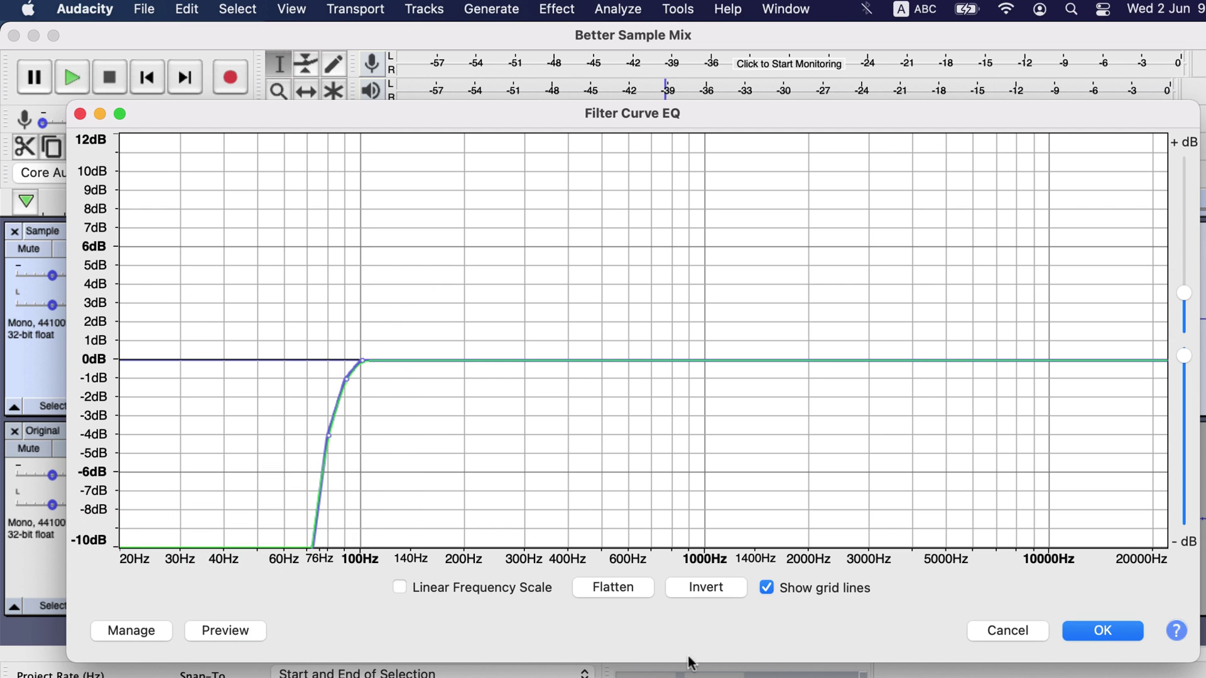
{"action": "left_click", "coordinate": [1091, 631]}
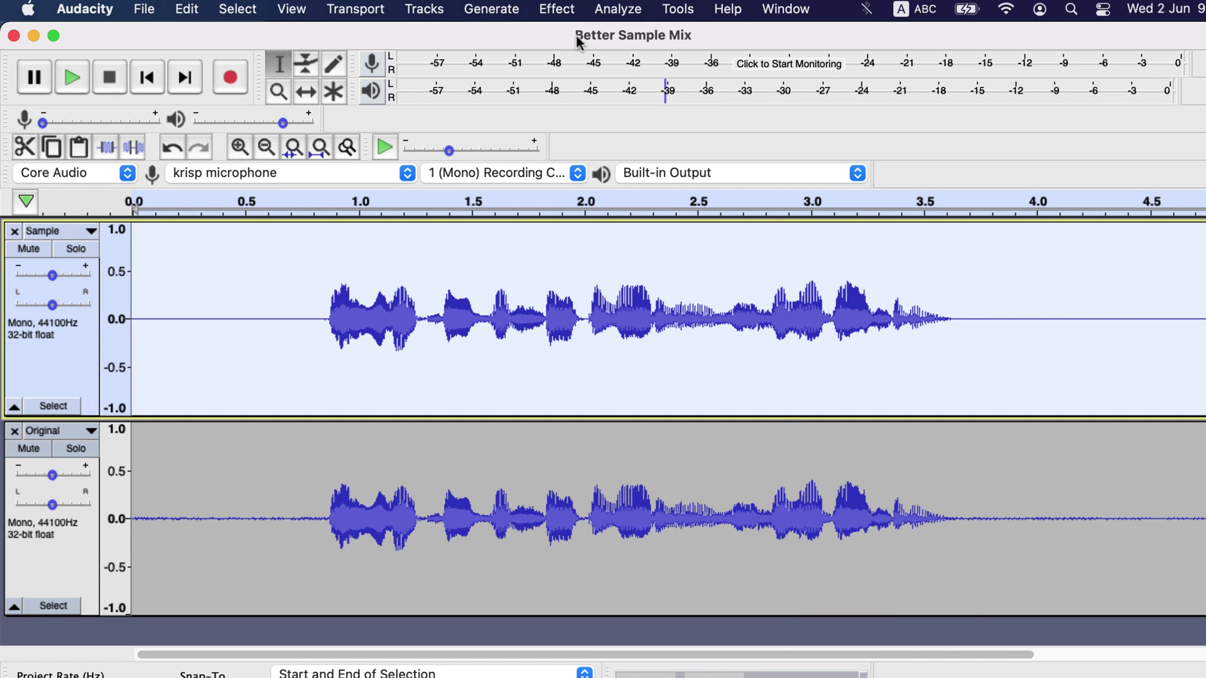
- Apply the Treble Boost EQ preset lowered to about 6 dB above roughly 5000 Hz
{"action": "left_click", "coordinate": [557, 9]}
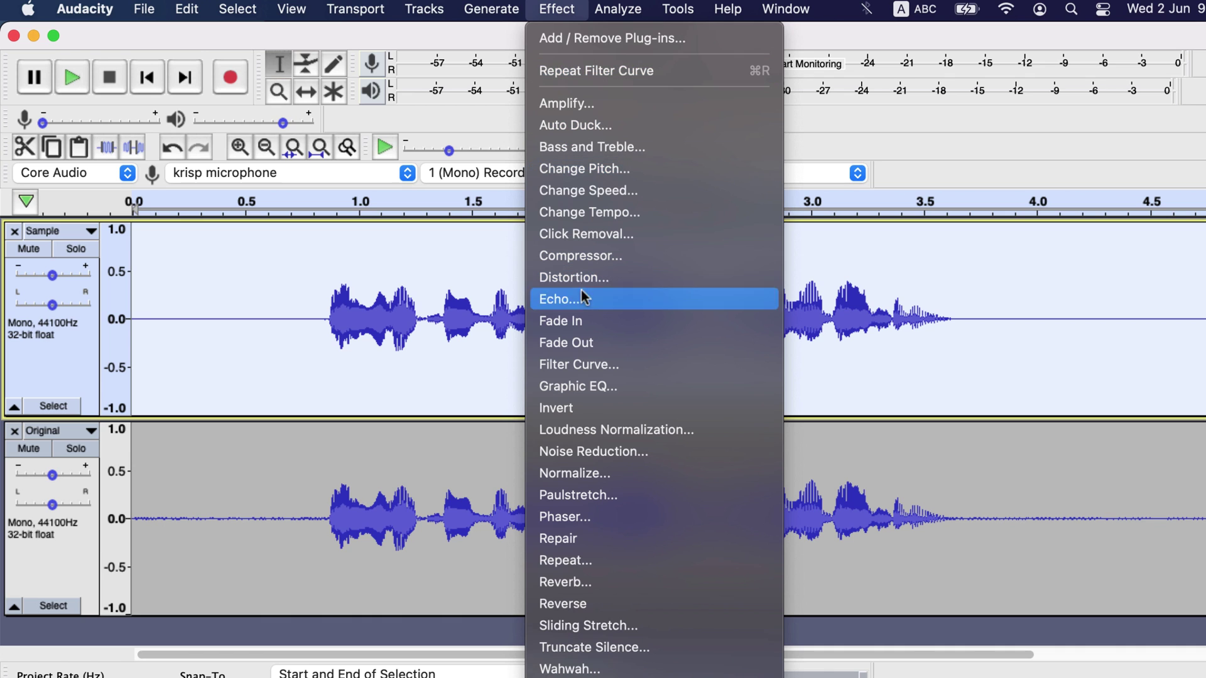
{"action": "left_click", "coordinate": [583, 363]}
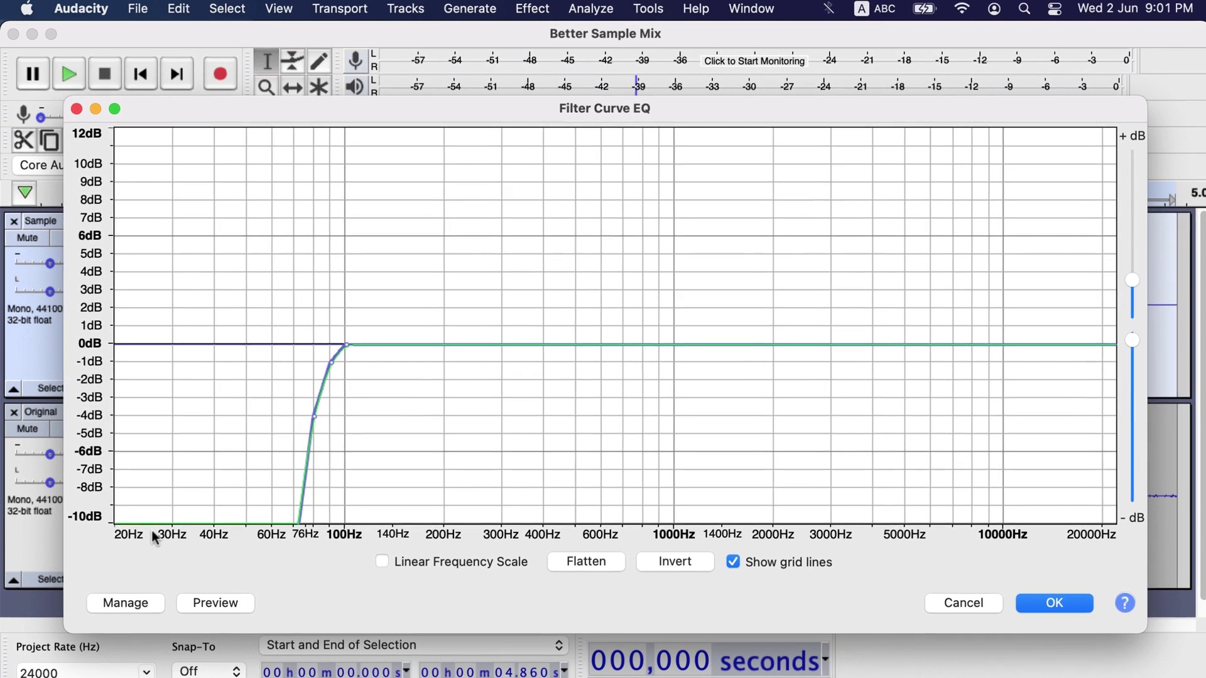
{"action": "left_click", "coordinate": [137, 602]}
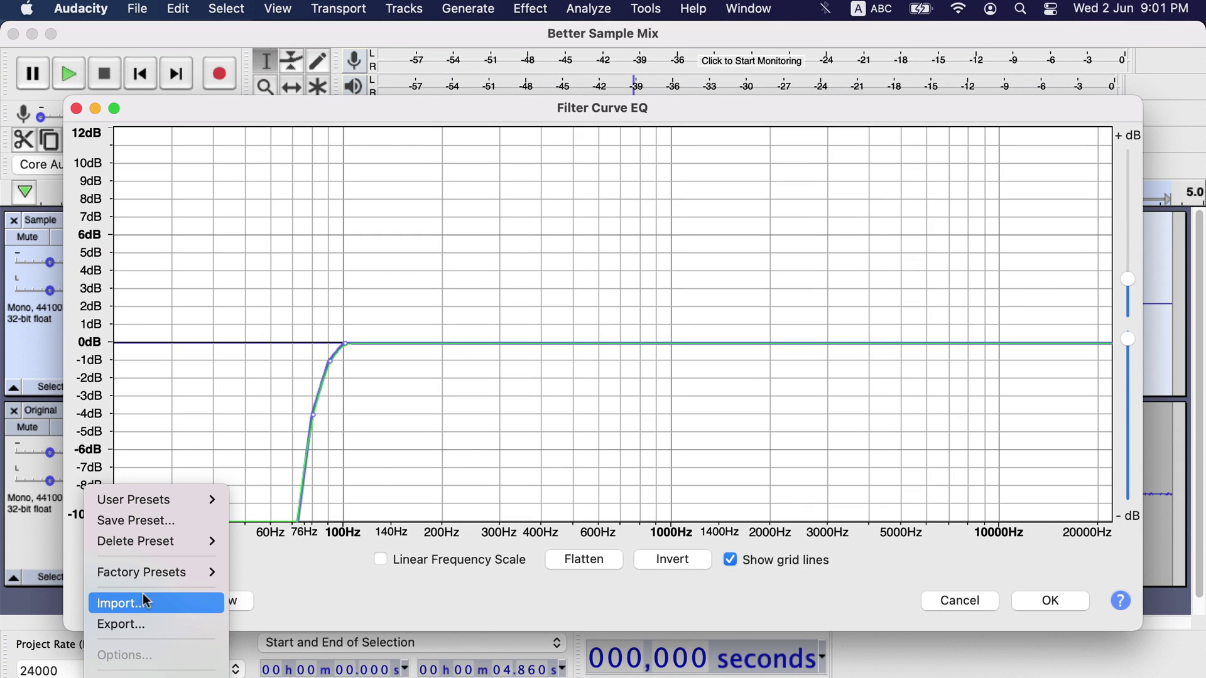
{"action": "mouse_move", "coordinate": [172, 574]}
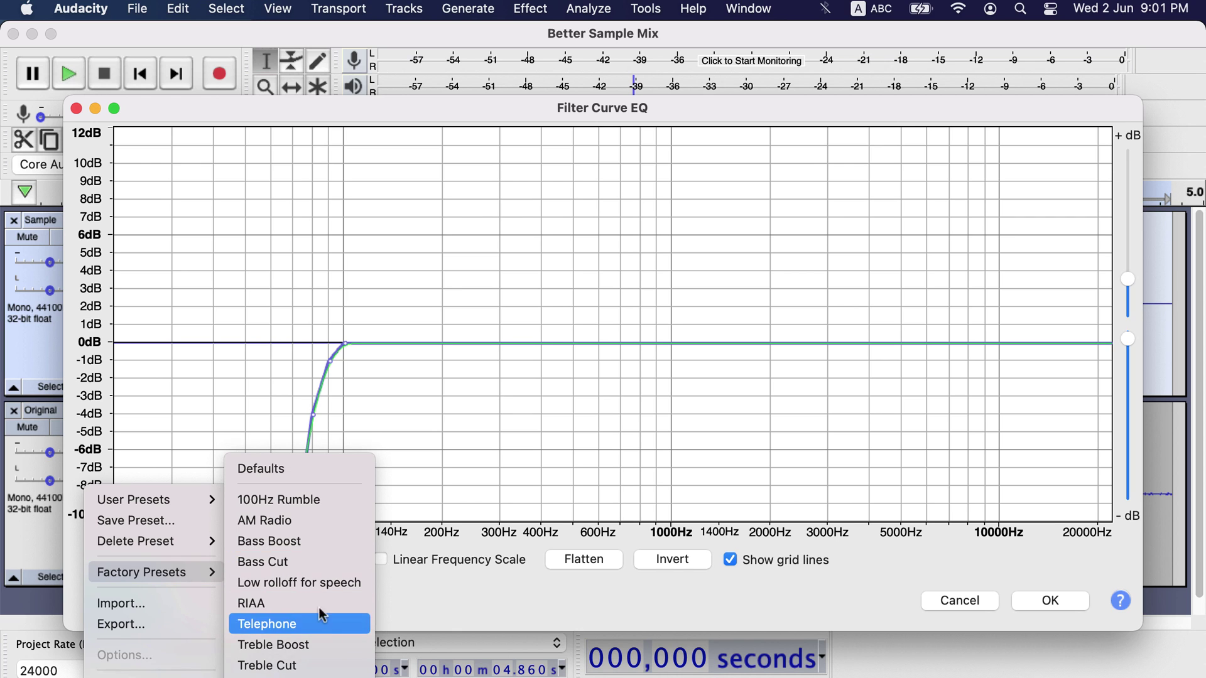
{"action": "left_click", "coordinate": [340, 650]}
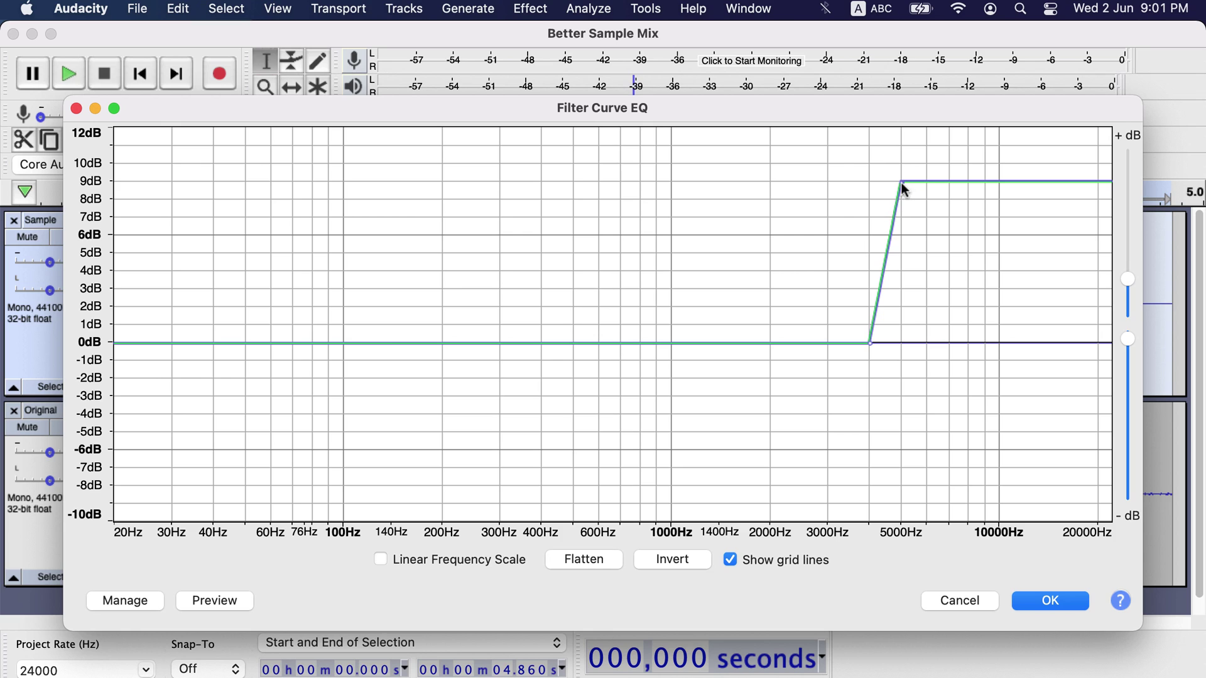
{"action": "left_click_drag", "start_coordinate": [902, 183], "coordinate": [898, 236]}
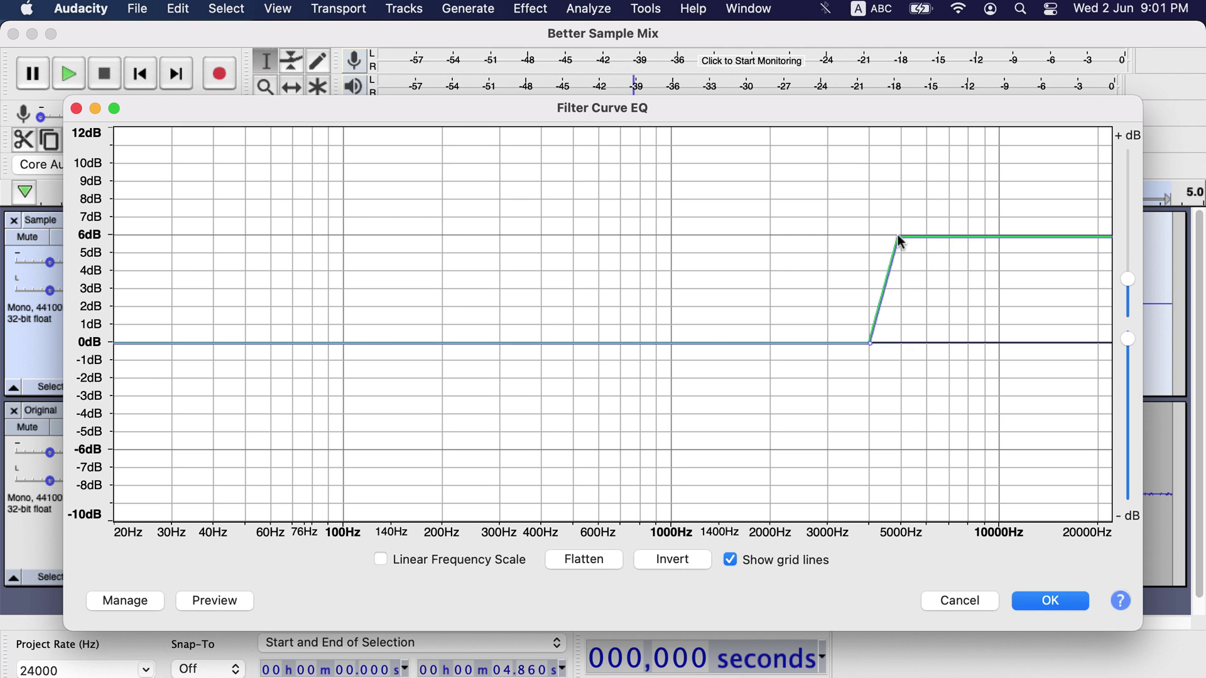
{"action": "left_click", "coordinate": [1063, 594]}
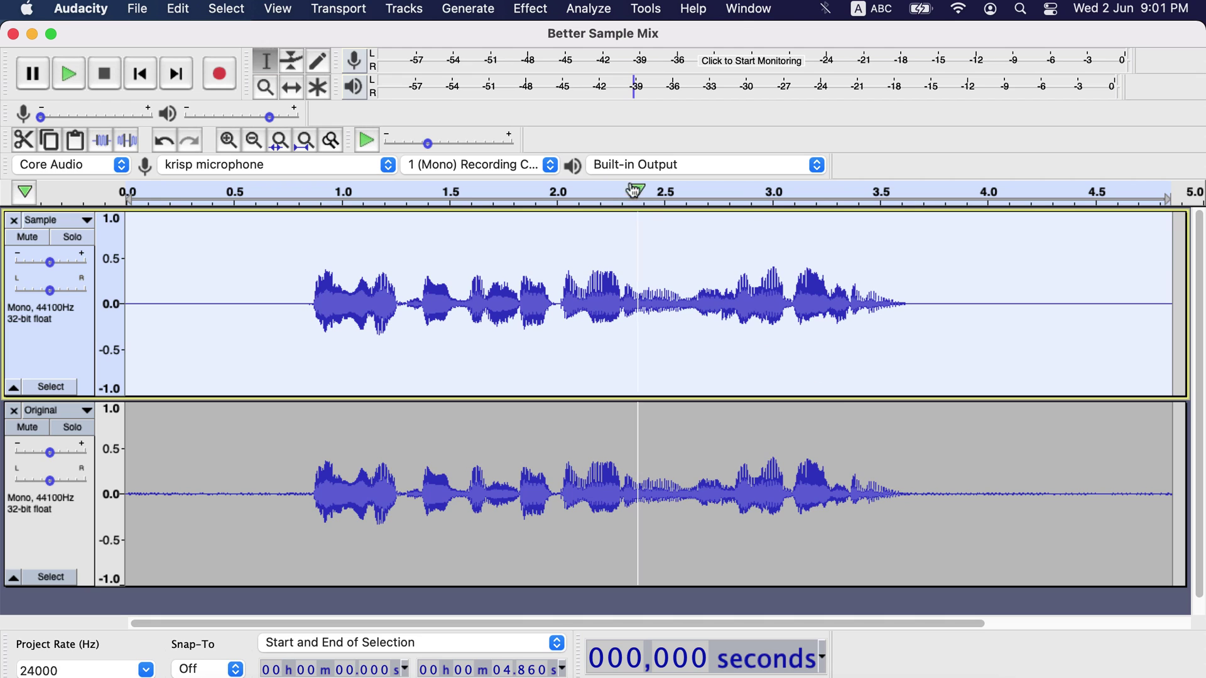
- In the Compressor, try thresholds of -9 and -16 dB, settling on -12 dB
{"action": "left_click", "coordinate": [531, 9]}
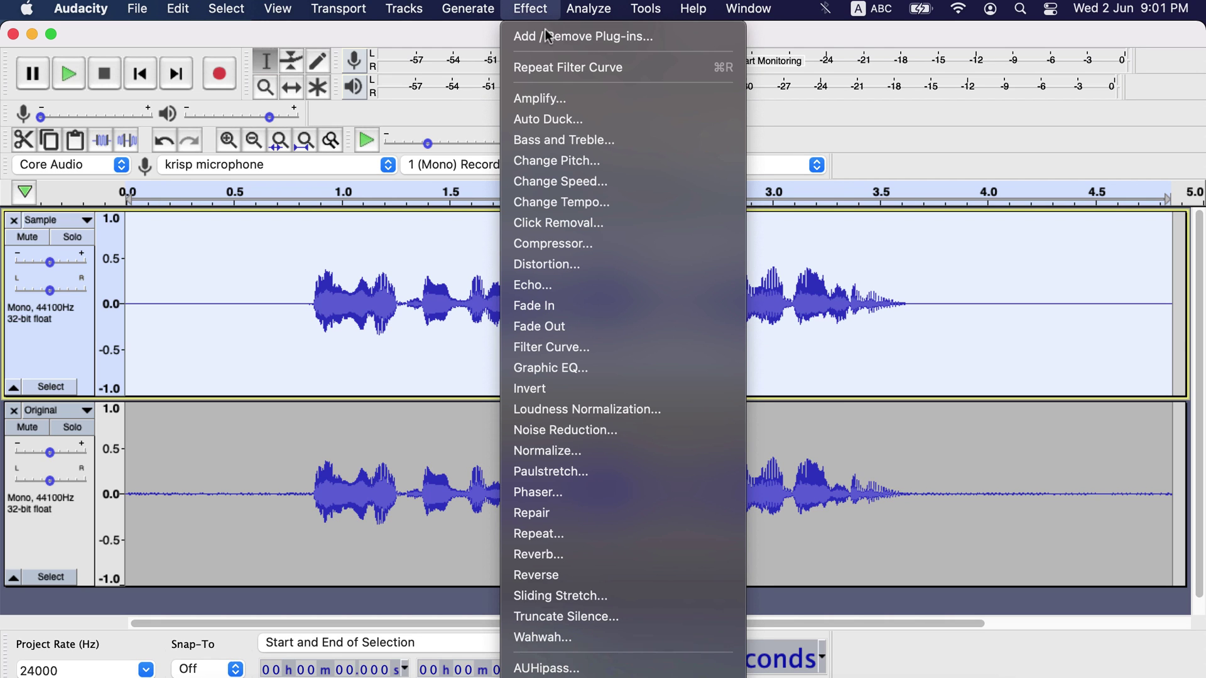
{"action": "left_click", "coordinate": [542, 242]}
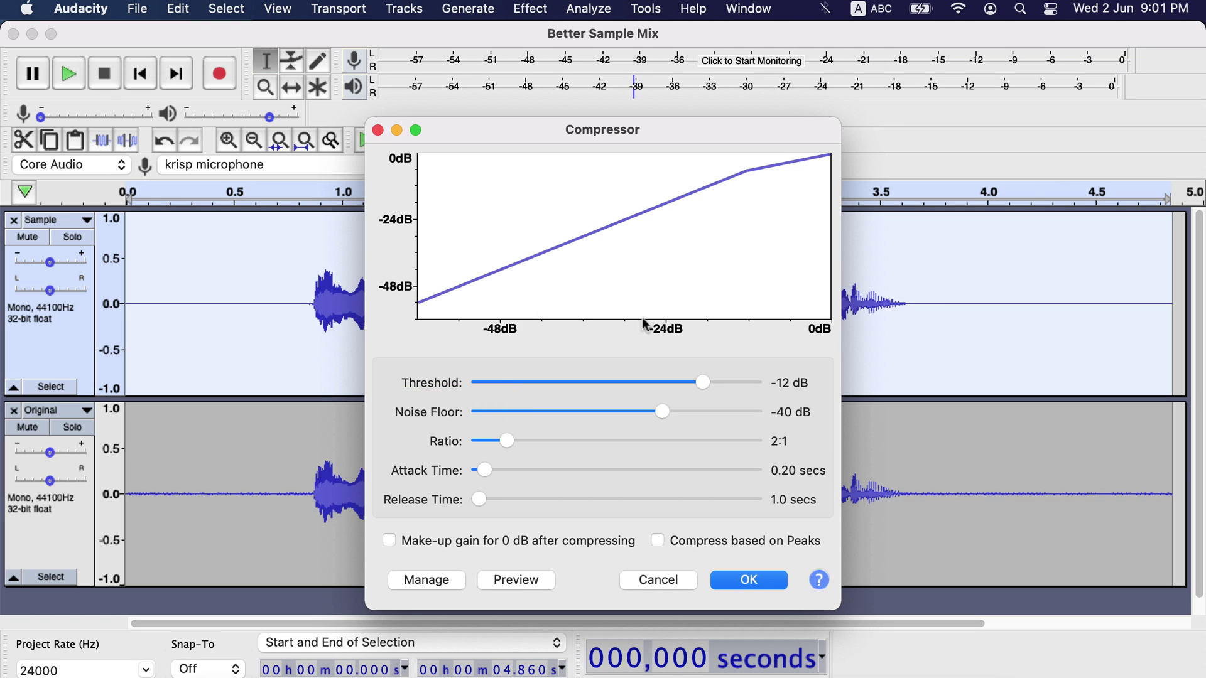
{"action": "left_click_drag", "start_coordinate": [702, 380], "coordinate": [716, 380]}
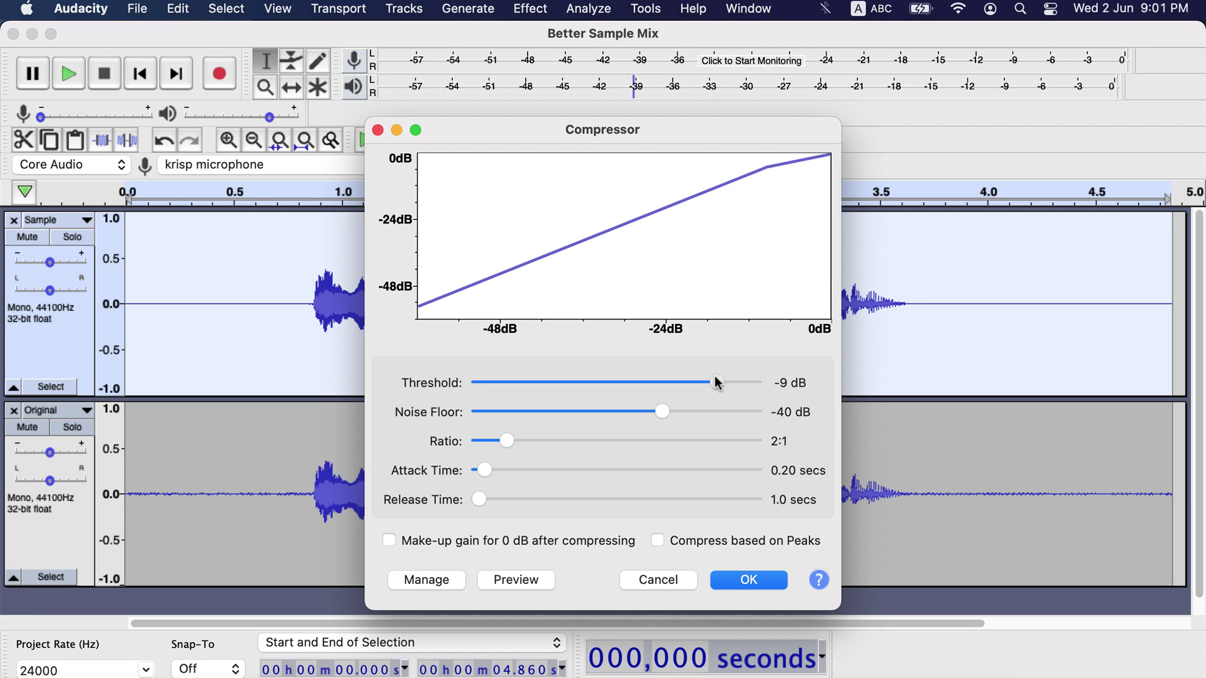
{"action": "left_click_drag", "start_coordinate": [716, 381], "coordinate": [688, 379]}
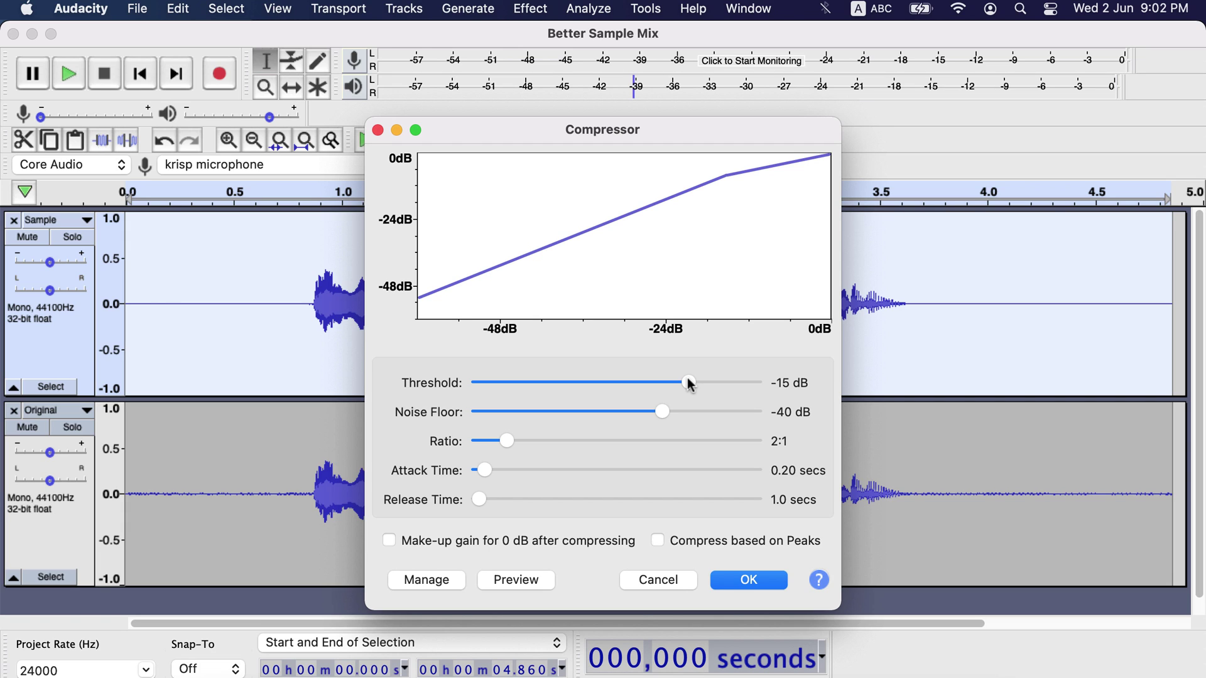
{"action": "left_click_drag", "start_coordinate": [687, 378], "coordinate": [699, 378]}
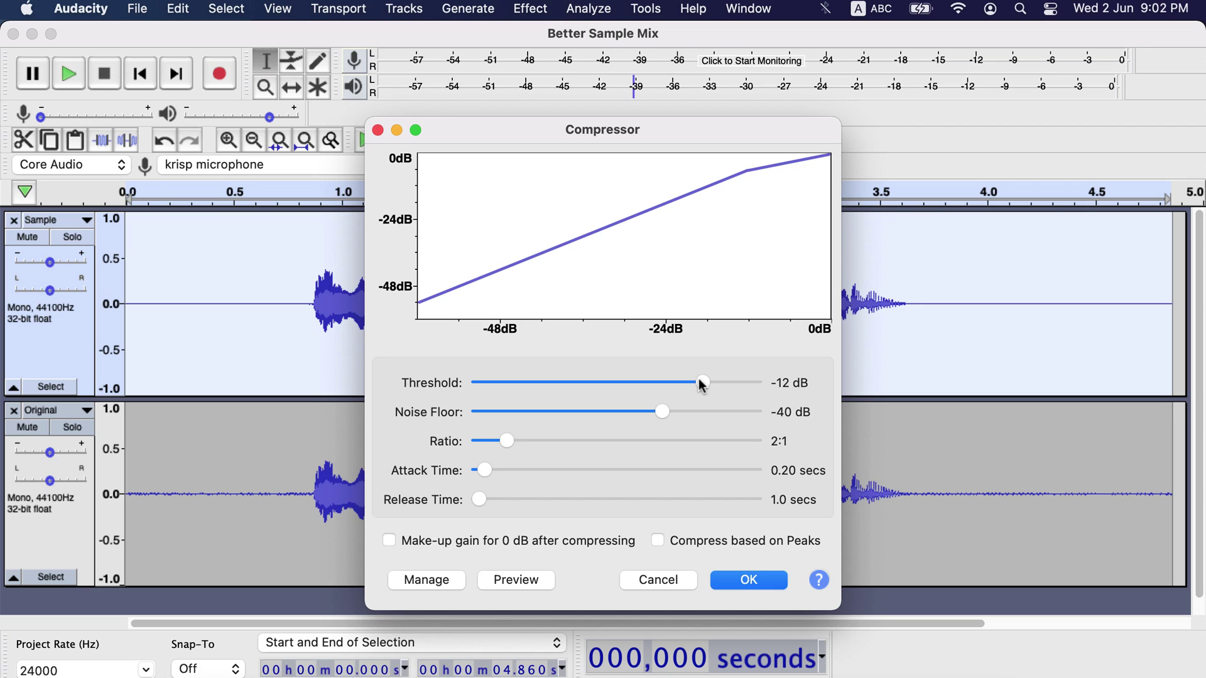
- Adjust the noise floor and apply 2:1 compression at -12 dB threshold
{"action": "mouse_move", "coordinate": [664, 411]}
{"action": "left_mouse_down"}
{"action": "mouse_move", "coordinate": [606, 417]}
{"action": "mouse_move", "coordinate": [661, 412]}
{"action": "left_mouse_up"}
{"action": "mouse_move", "coordinate": [661, 417]}
{"action": "left_mouse_down"}
{"action": "mouse_move", "coordinate": [684, 416]}
{"action": "mouse_move", "coordinate": [659, 417]}
{"action": "left_mouse_up"}
{"action": "left_click", "coordinate": [751, 576]}
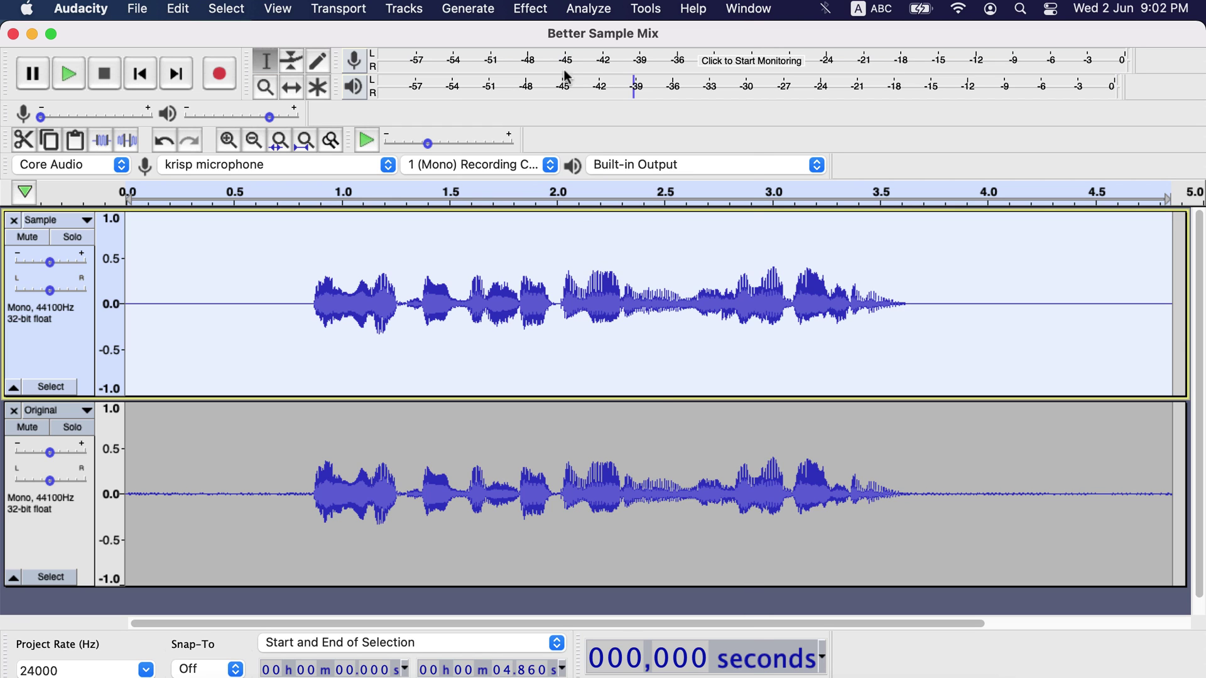
- Normalize the Sample track to a 0 dB peak amplitude
{"action": "left_click", "coordinate": [530, 9]}
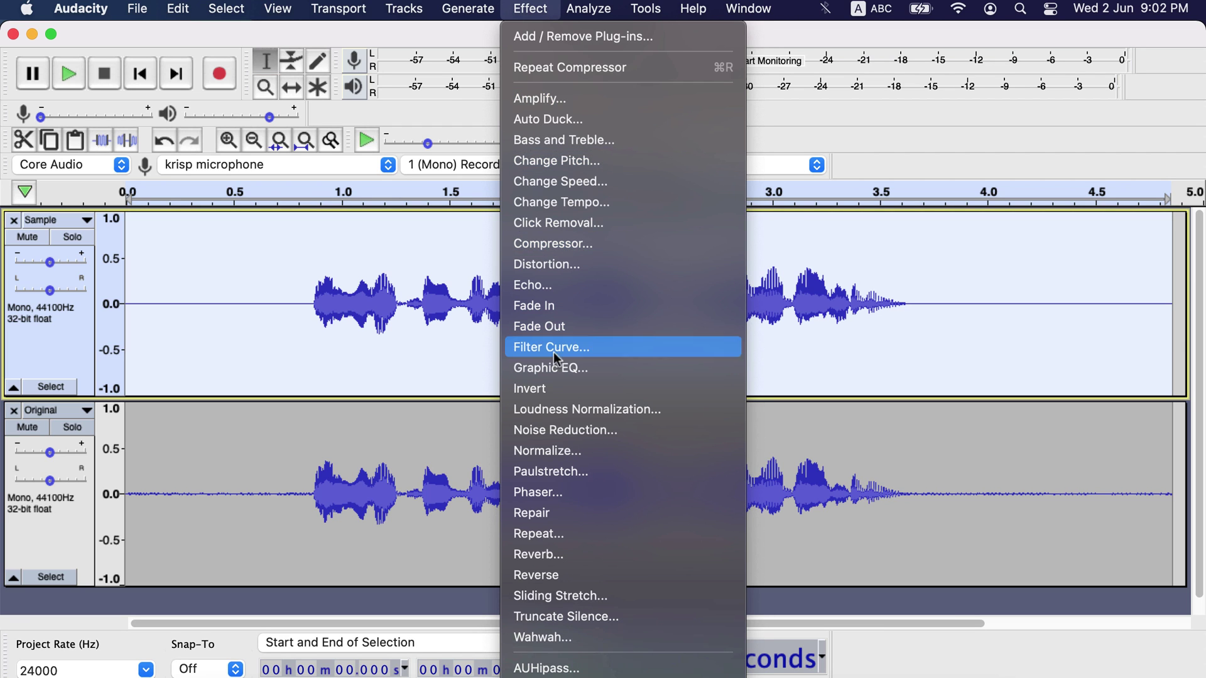
{"action": "left_click", "coordinate": [555, 450]}
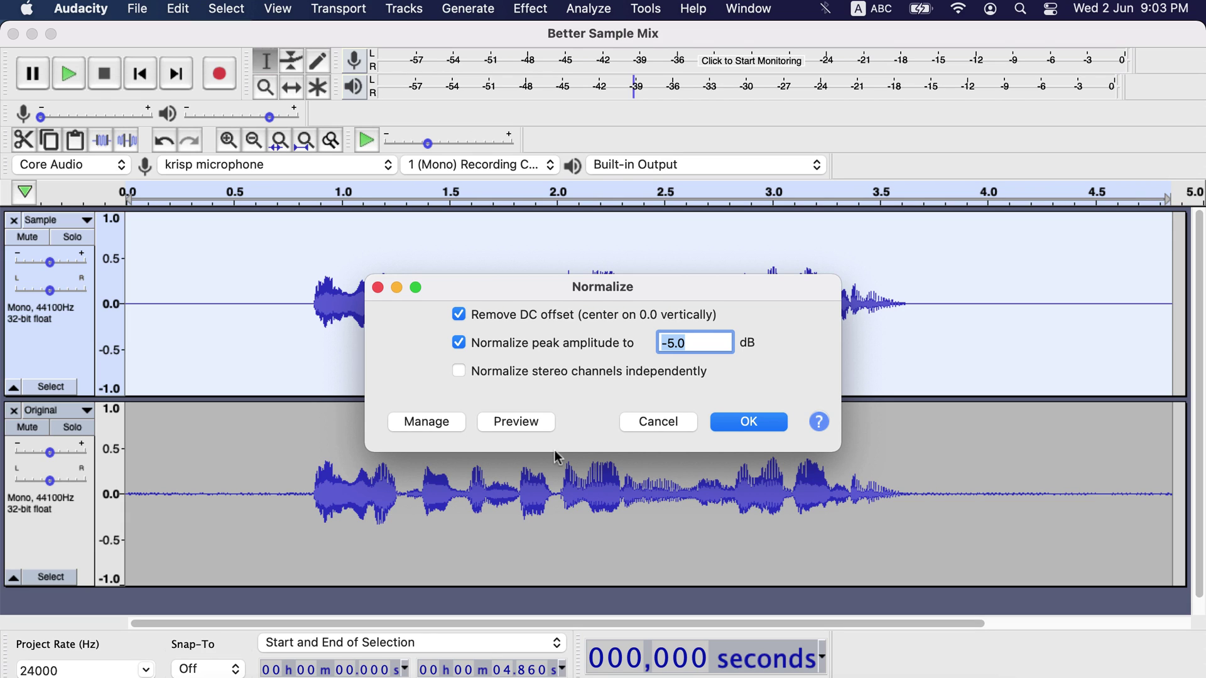
{"action": "left_click", "coordinate": [672, 344]}
{"action": "key", "text": "BackSpace"}
{"action": "key", "text": "BackSpace"}
{"action": "key", "text": "BackSpace"}
{"action": "left_click", "coordinate": [750, 418]}
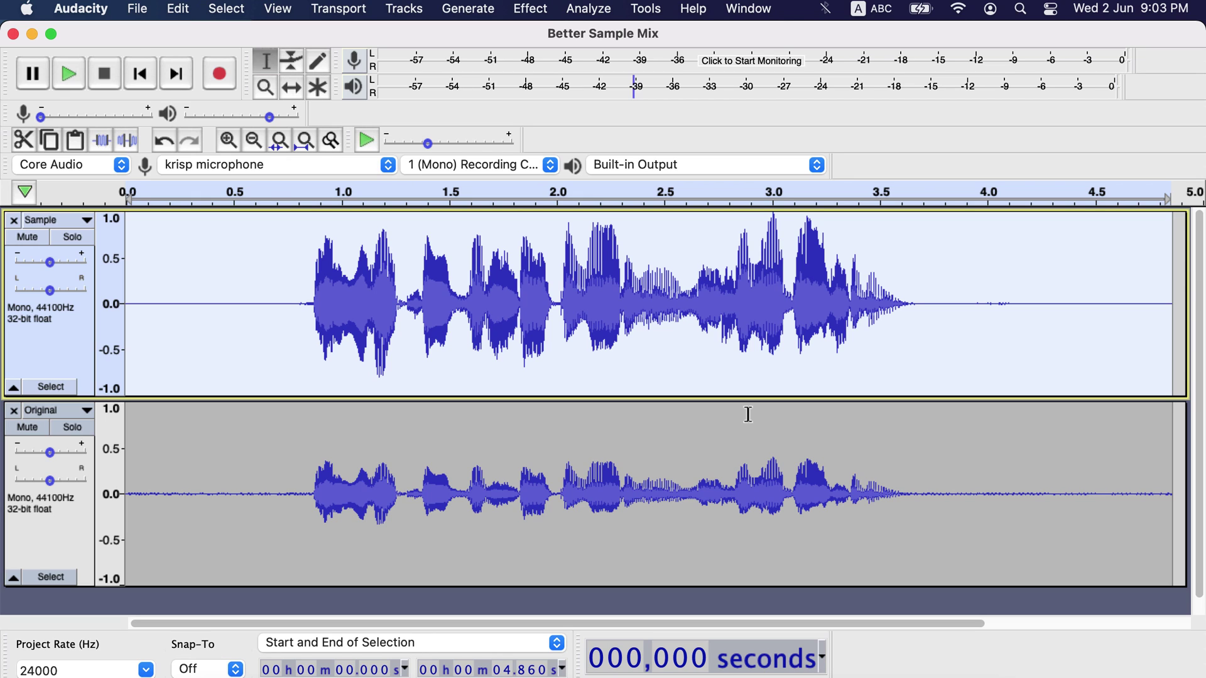
- Solo the Sample track and play it from 0.455 s
{"action": "left_click", "coordinate": [72, 237]}
{"action": "left_click", "coordinate": [215, 262]}
{"action": "key", "text": "space"}
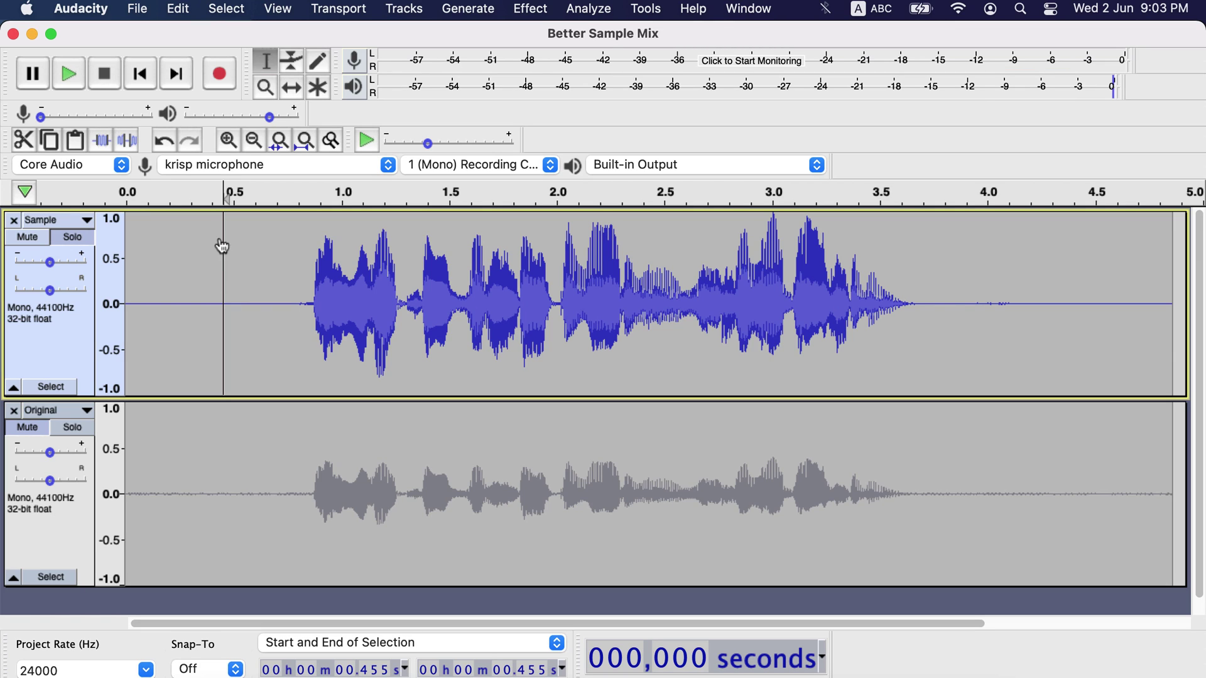
- Undo the normalization through the edit history, returning to the Compressor step
{"action": "left_click", "coordinate": [291, 10]}
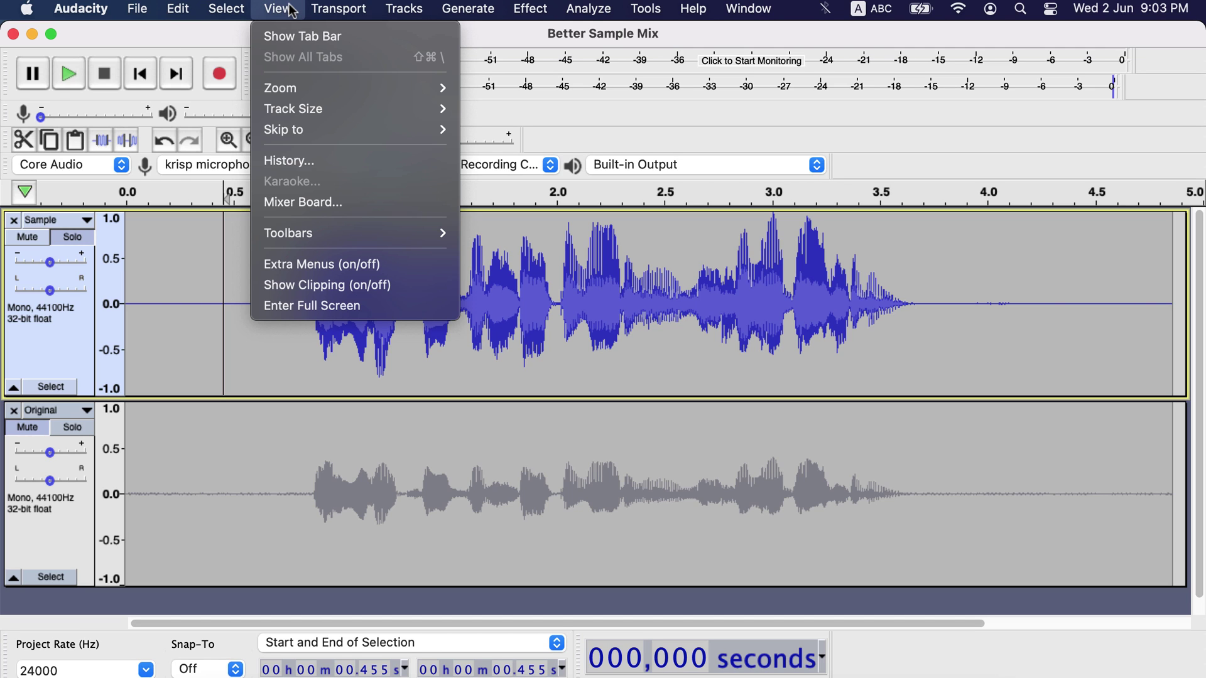
{"action": "left_click", "coordinate": [270, 161]}
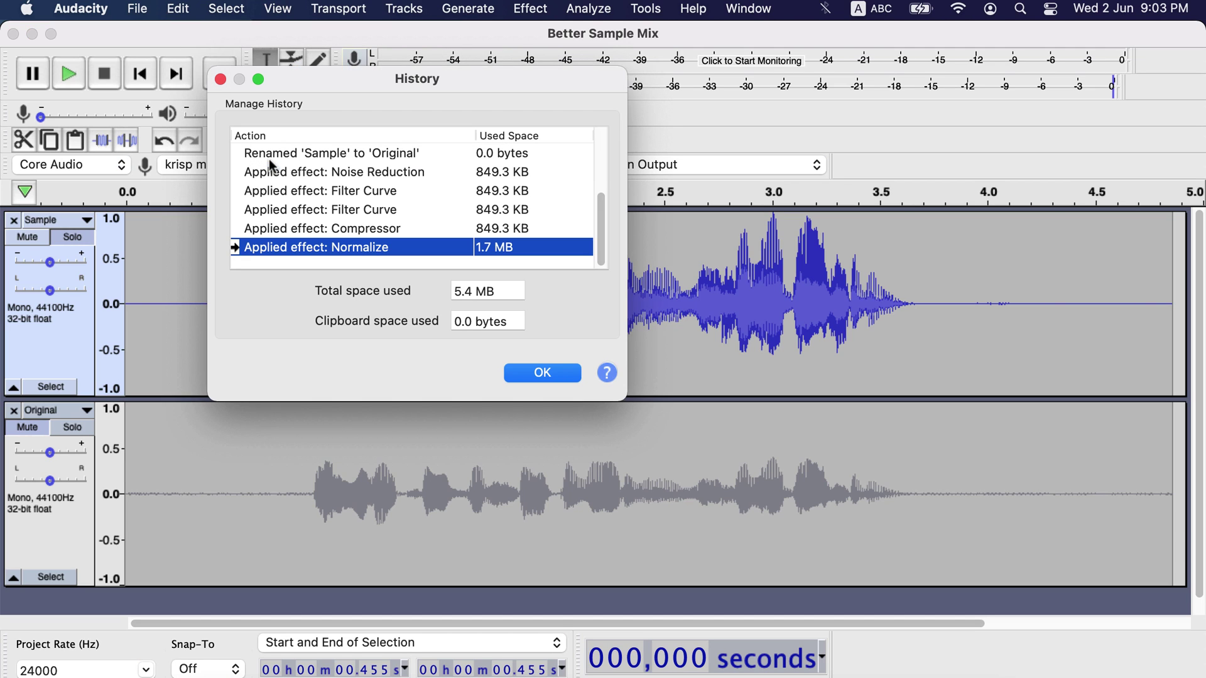
{"action": "left_click", "coordinate": [338, 229]}
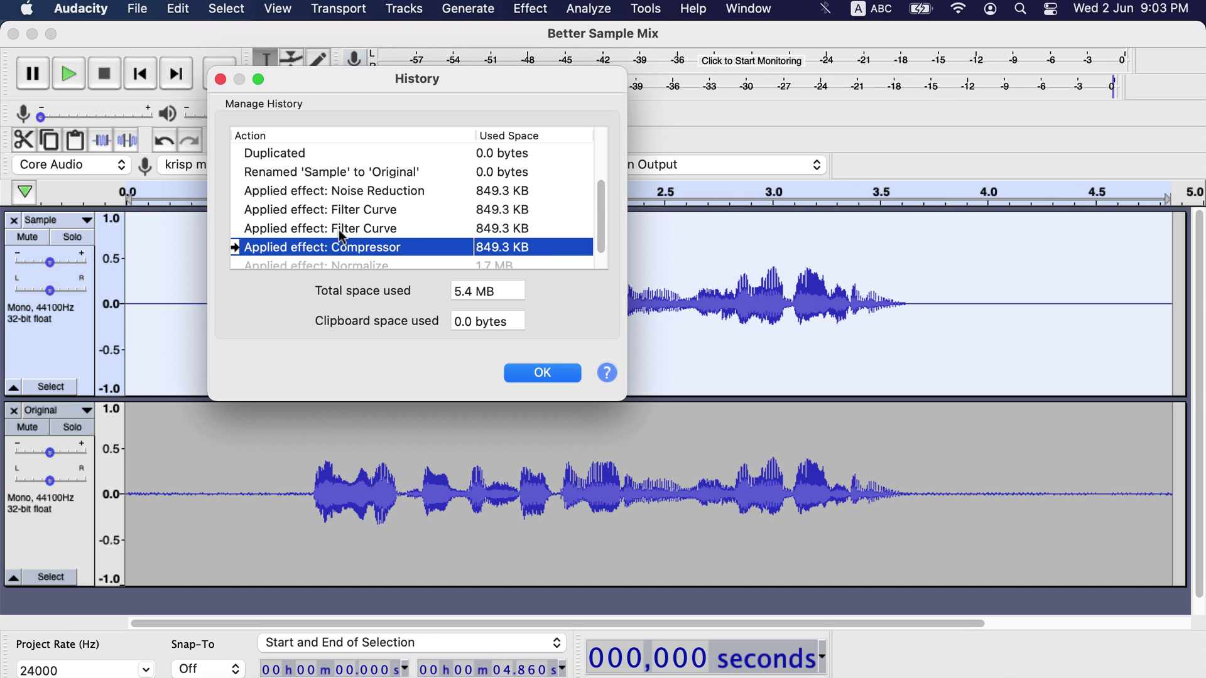
{"action": "left_click", "coordinate": [538, 374]}
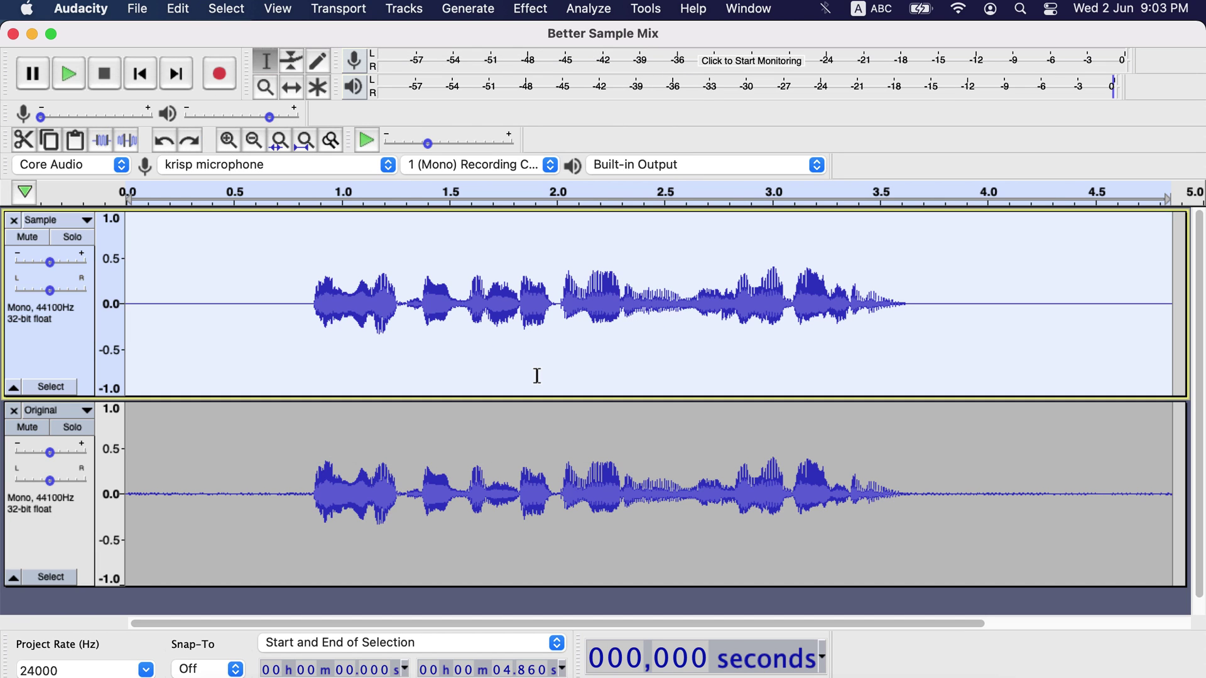
- Normalize the Sample track to a -6 dB peak amplitude
{"action": "left_click", "coordinate": [530, 9]}
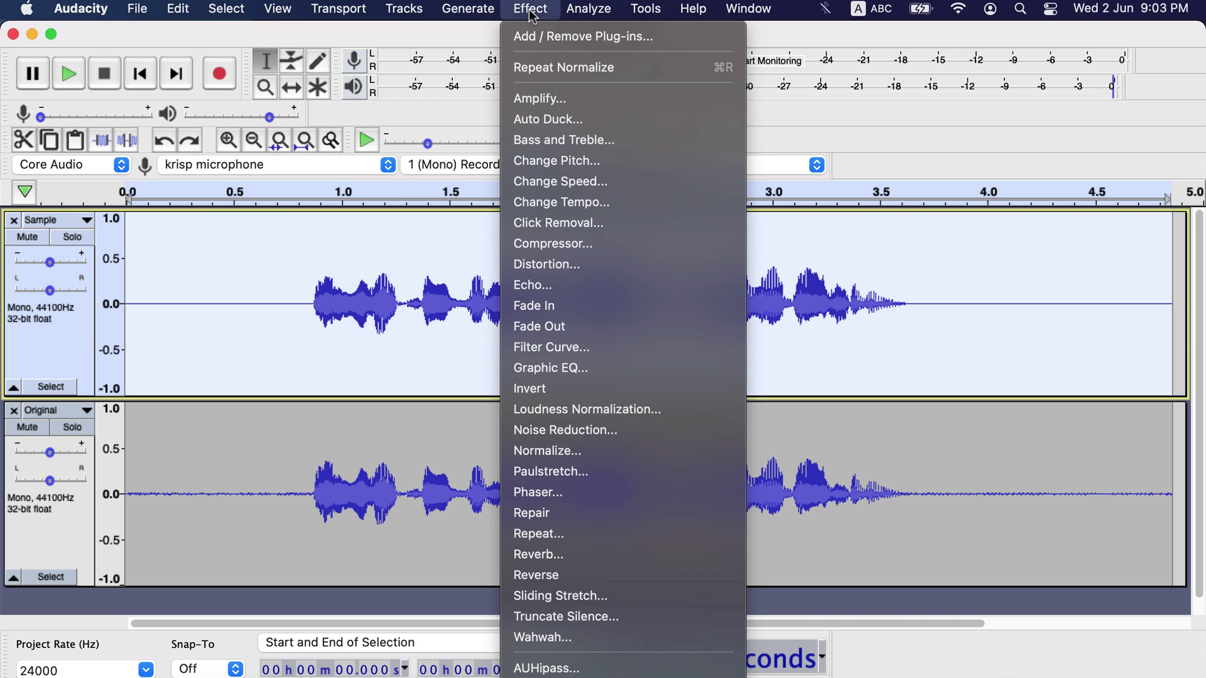
{"action": "left_click", "coordinate": [544, 451]}
{"action": "left_click", "coordinate": [661, 344]}
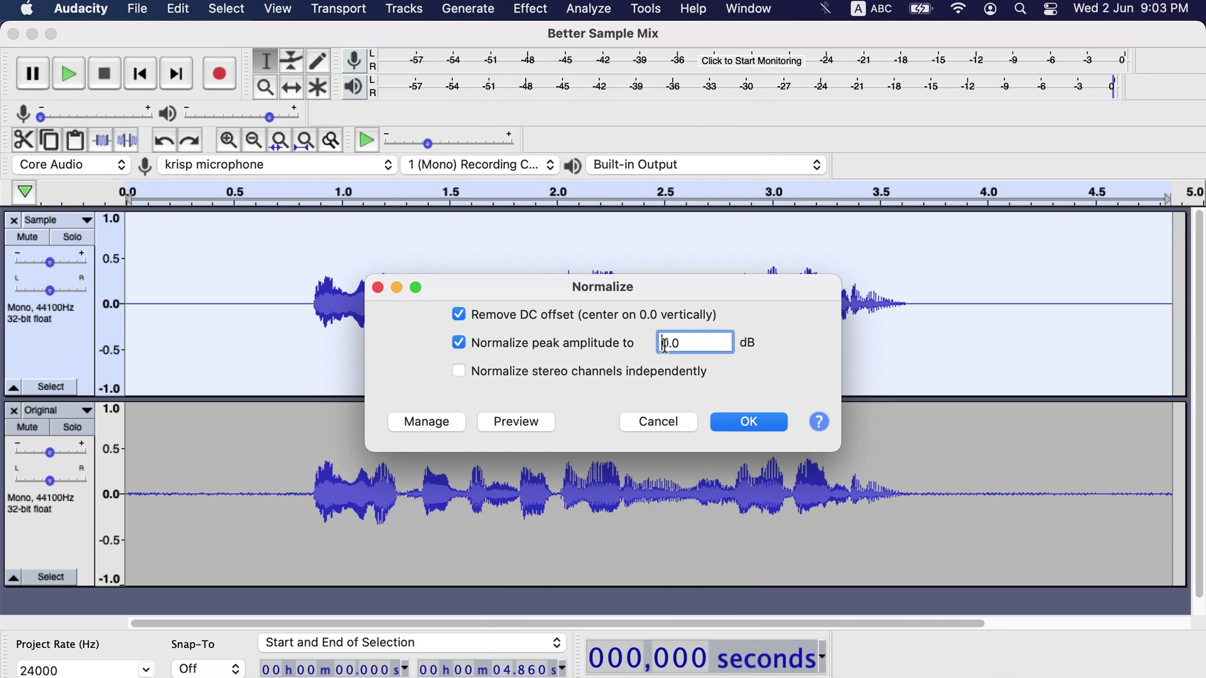
{"action": "type", "text": "-"}
{"action": "key", "text": "Delete"}
{"action": "key", "text": "Delete"}
{"action": "type", "text": "1"}
{"action": "key", "text": "BackSpace"}
{"action": "type", "text": "6"}
{"action": "left_click", "coordinate": [767, 420]}
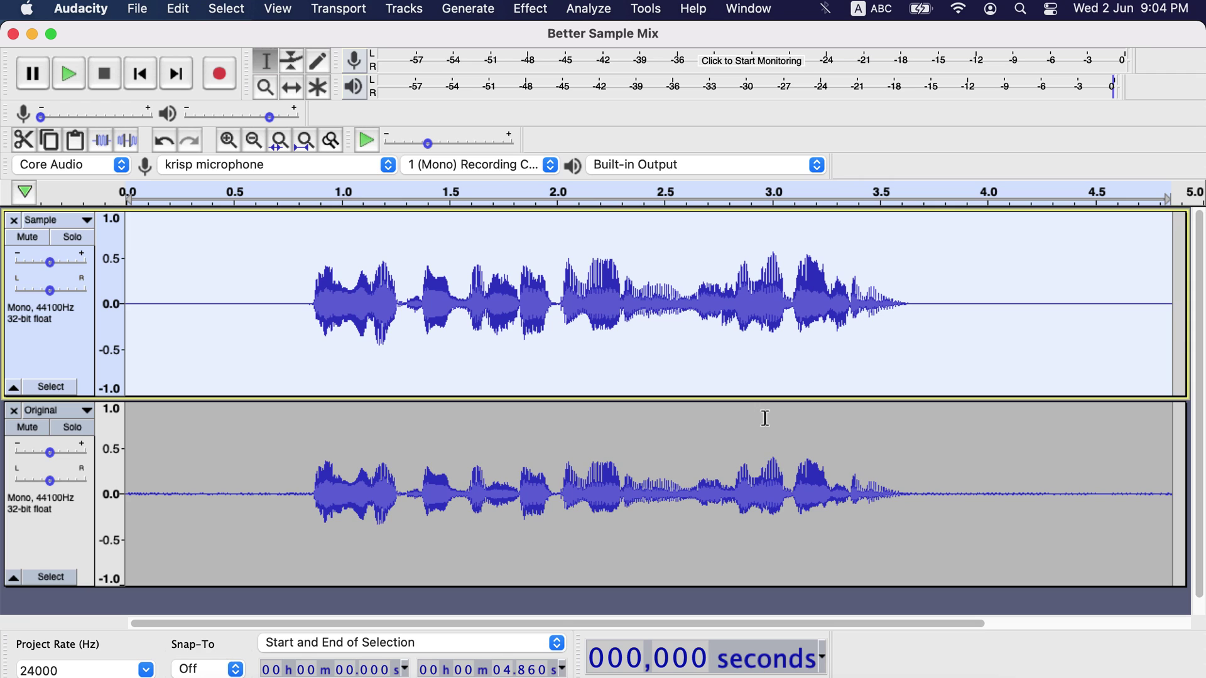
- Play the soloed Sample track from 0.101 s, then solo and play the Original track
{"action": "left_click", "coordinate": [287, 271]}
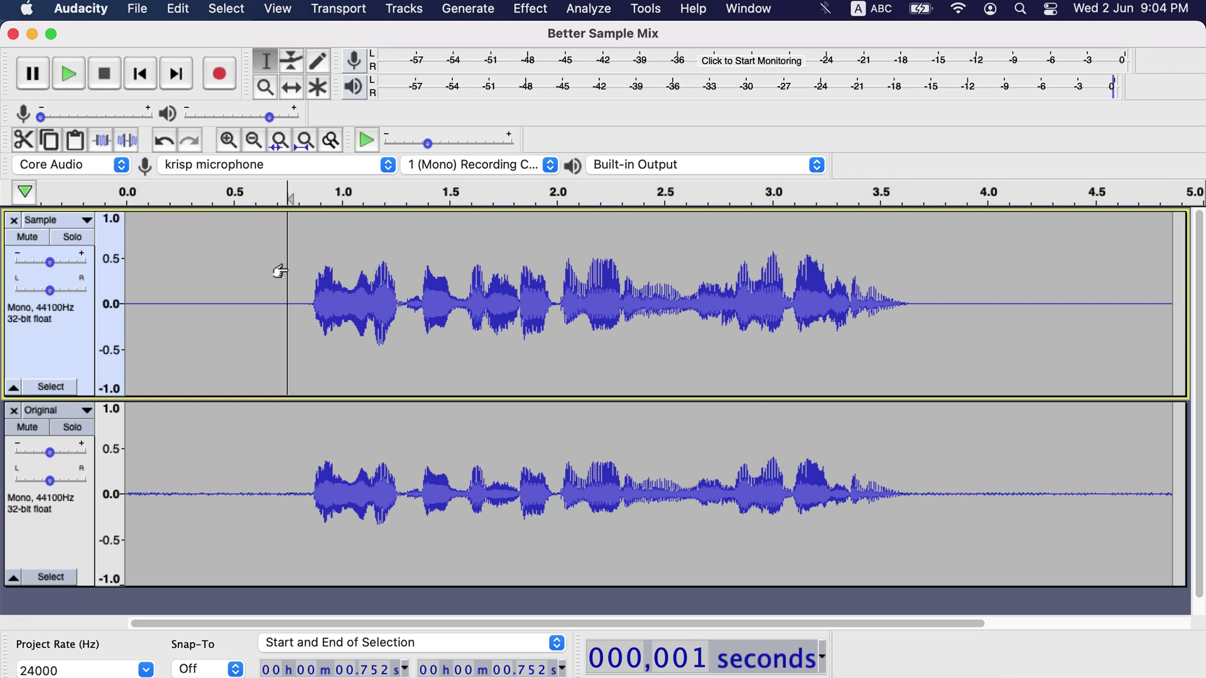
{"action": "left_click", "coordinate": [147, 247]}
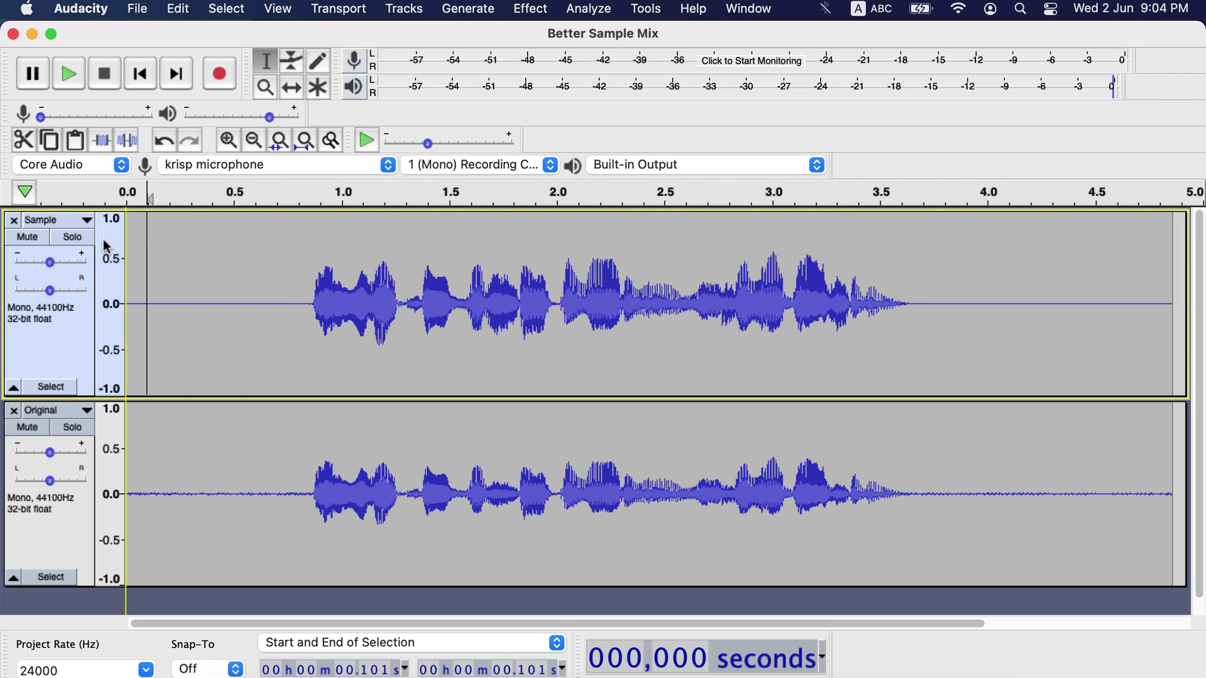
{"action": "left_click", "coordinate": [80, 242]}
{"action": "key", "text": "space"}
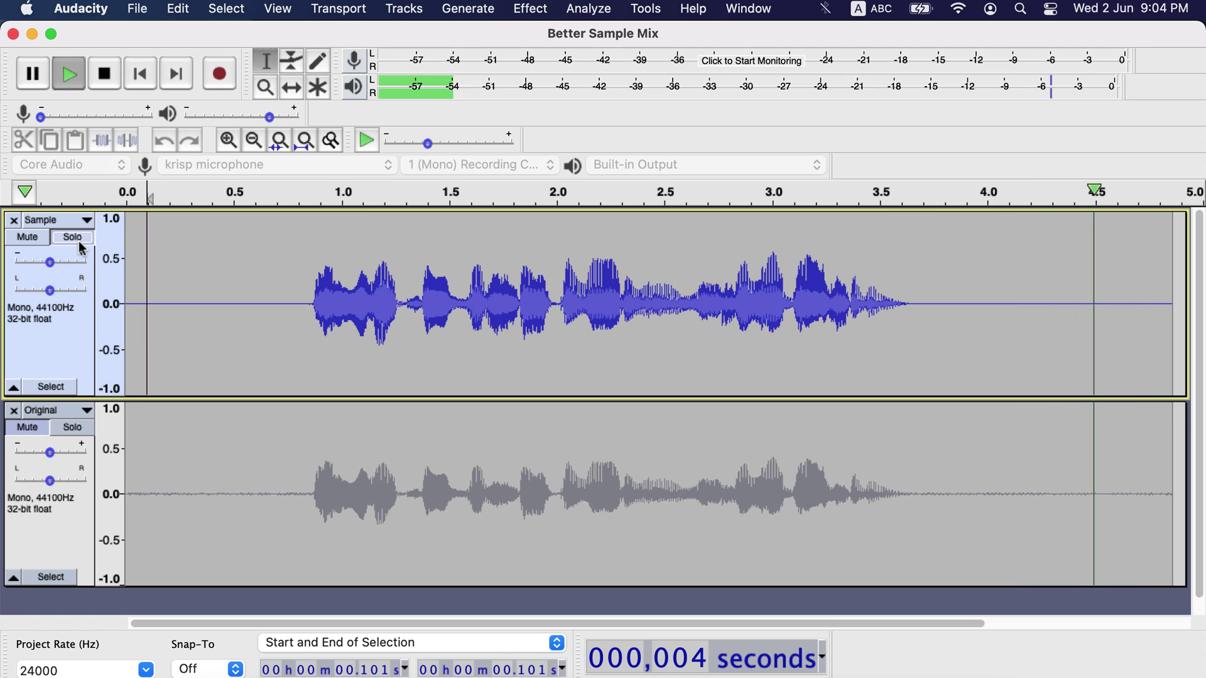
{"action": "left_click", "coordinate": [73, 427]}
{"action": "key", "text": "space"}
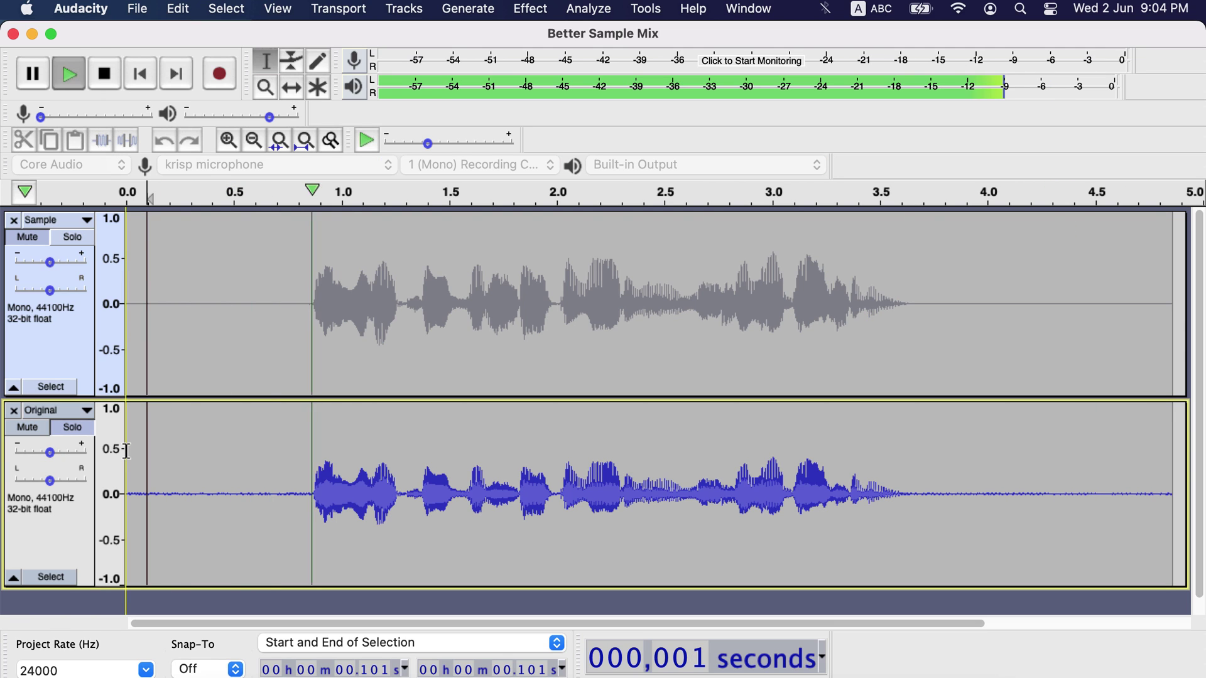